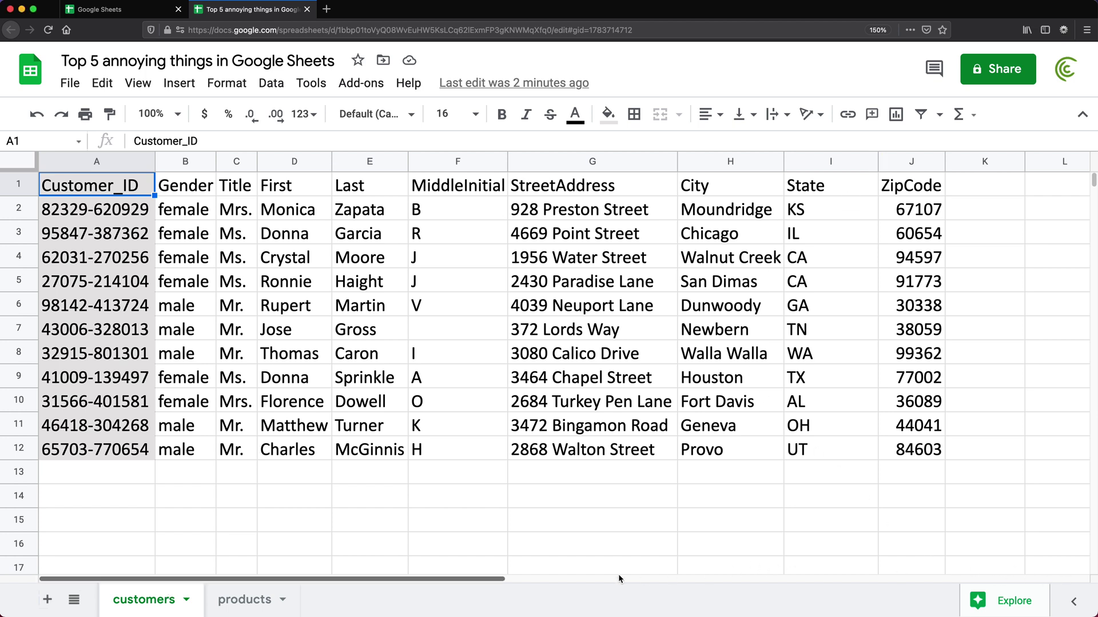
- Scroll the customers sheet right until empty column K beside ZipCode is visible
{"action": "left_click", "coordinate": [449, 581]}
{"action": "left_click_drag", "start_coordinate": [449, 581], "coordinate": [641, 599]}
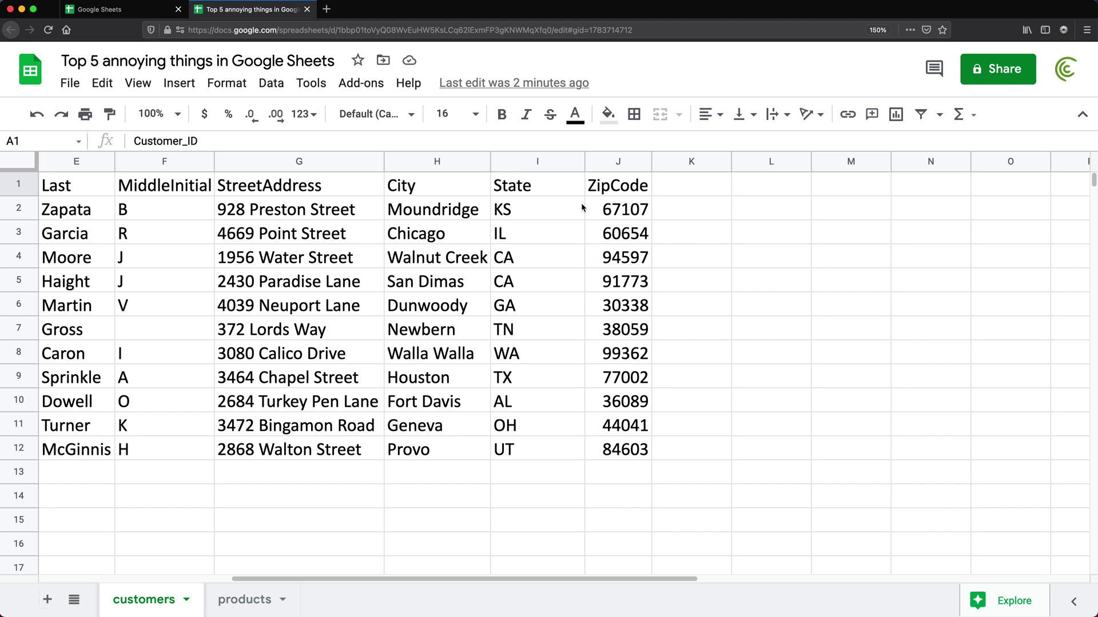
- Enter =H2&", "&I2 in K2 to show 'Moundridge, KS', decline autofill, and widen column K
{"action": "left_click", "coordinate": [670, 214]}
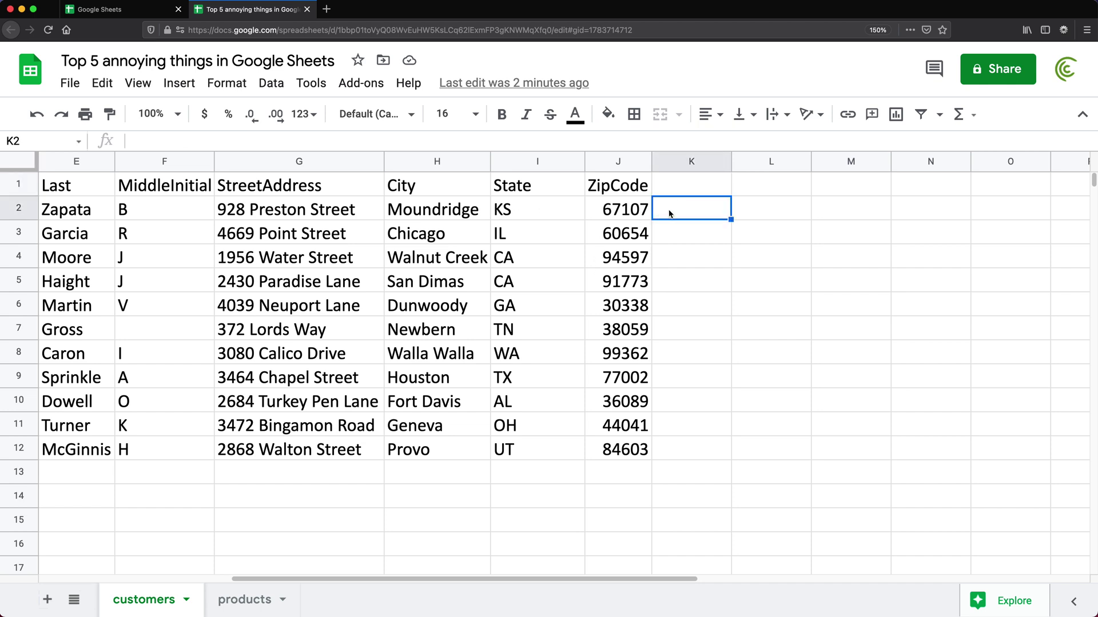
{"action": "type", "text": "="}
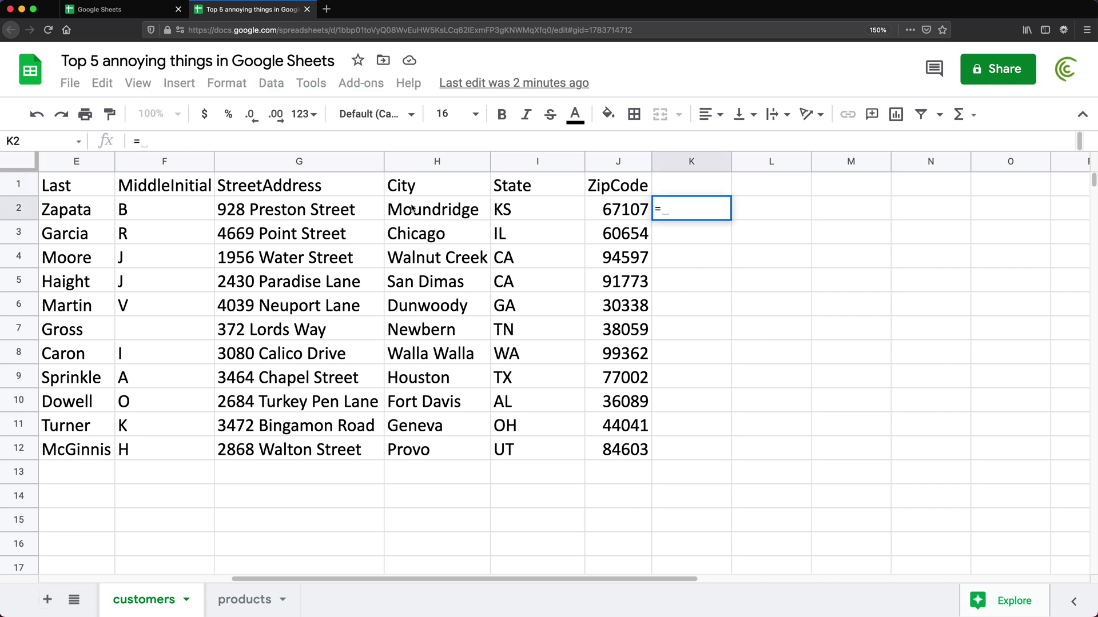
{"action": "left_click", "coordinate": [415, 210]}
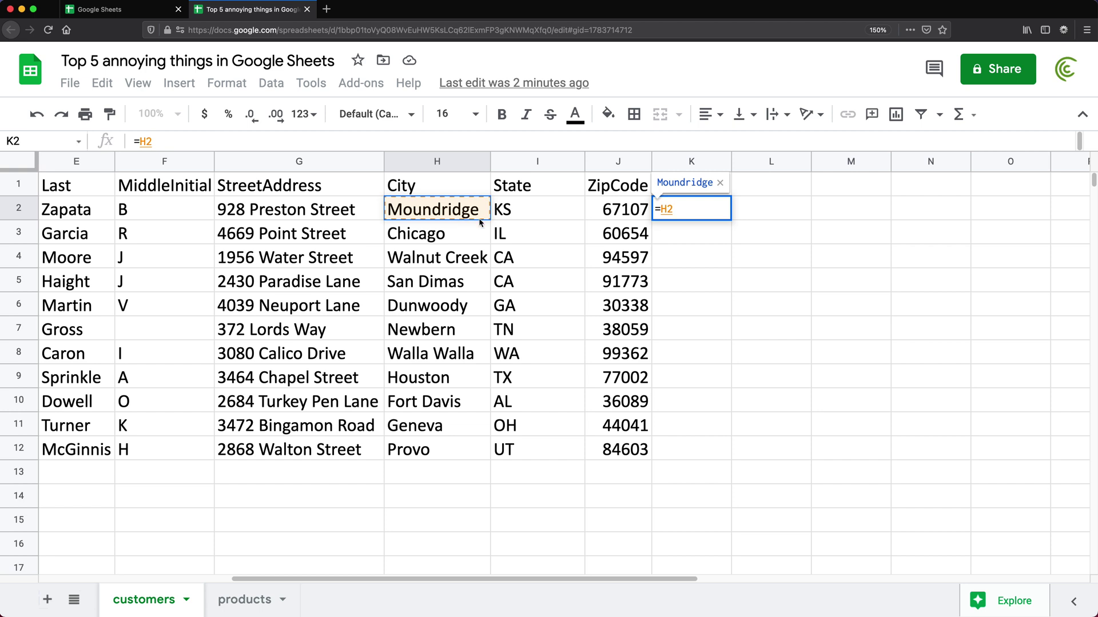
{"action": "type", "text": "&"}
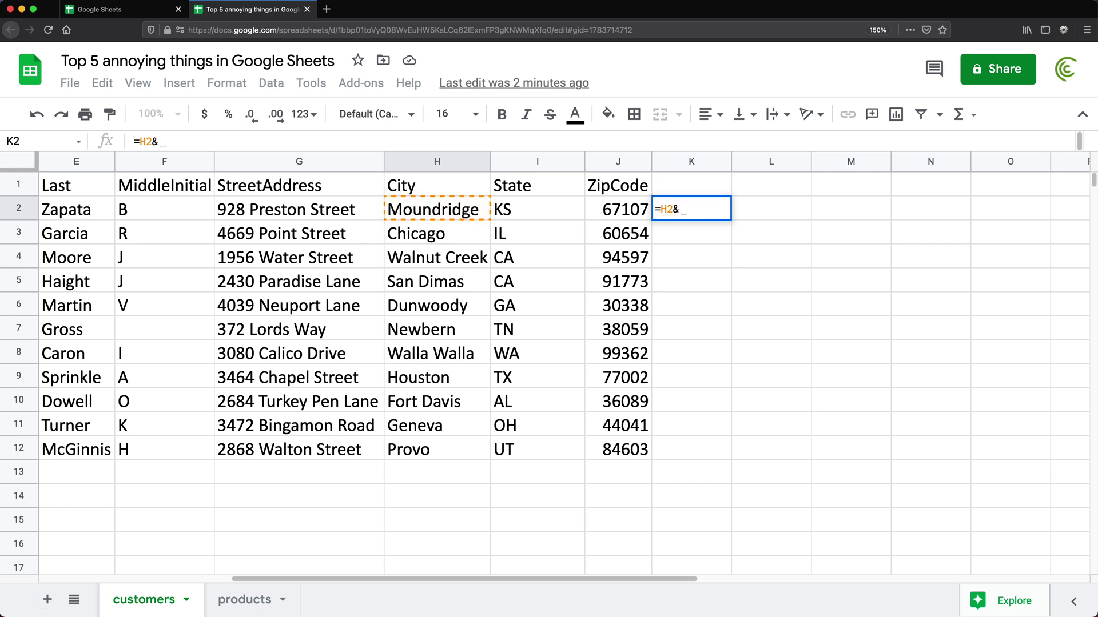
{"action": "type", "text": "\", \""}
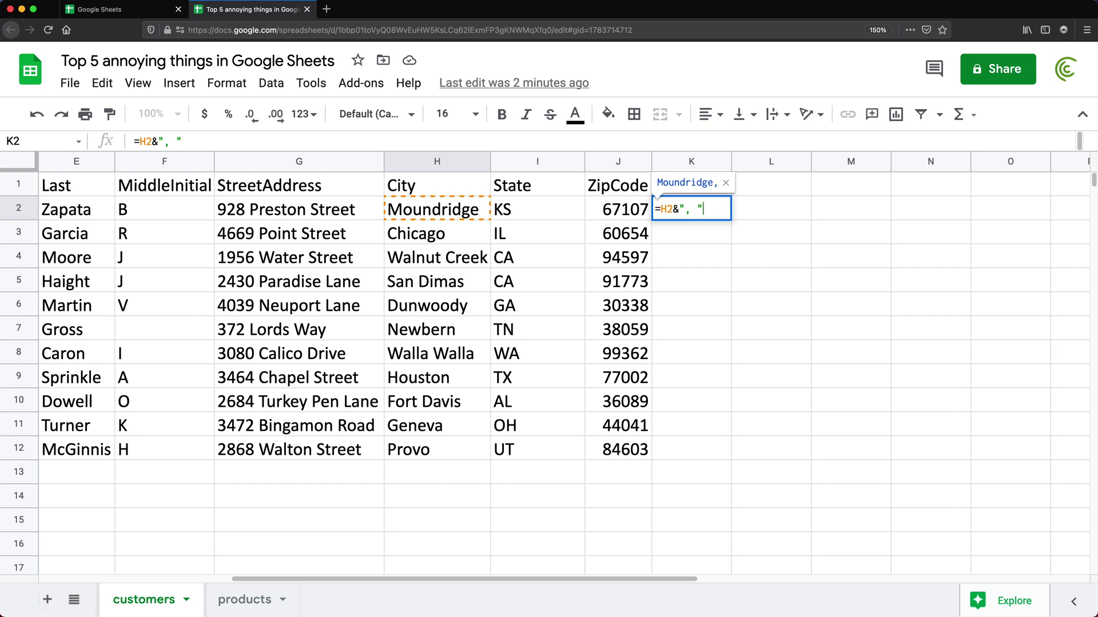
{"action": "type", "text": "&"}
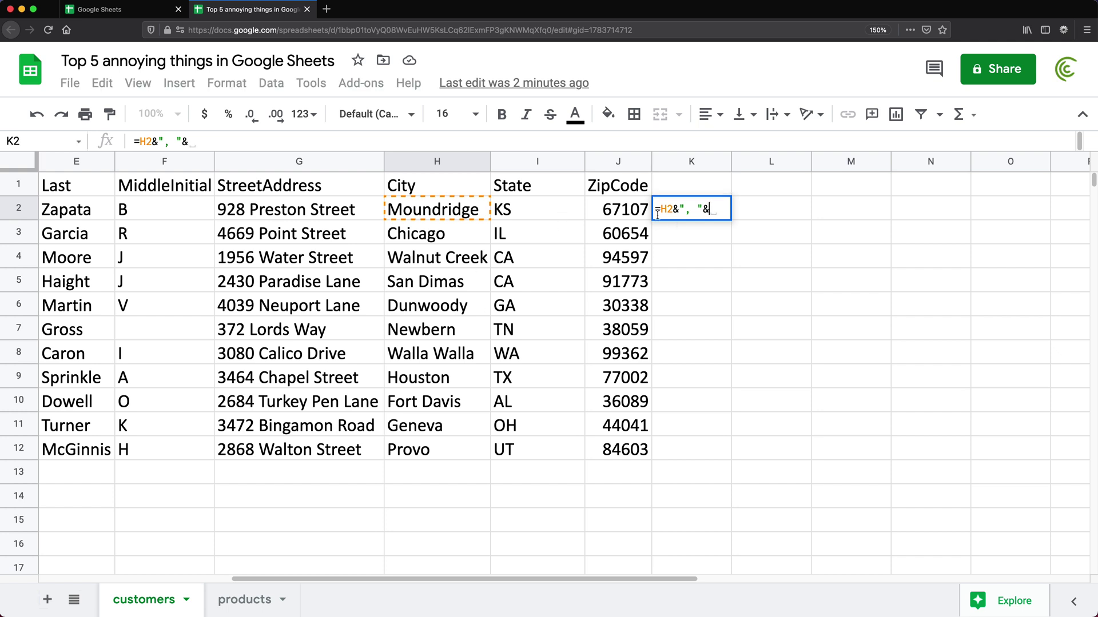
{"action": "left_click", "coordinate": [517, 211]}
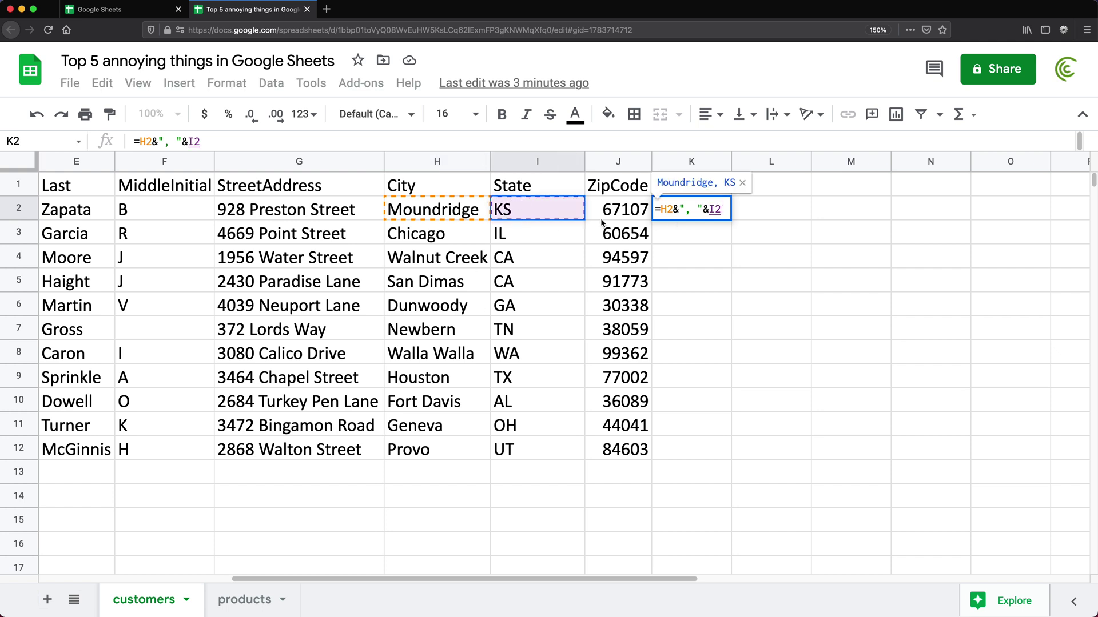
{"action": "key", "text": "Return"}
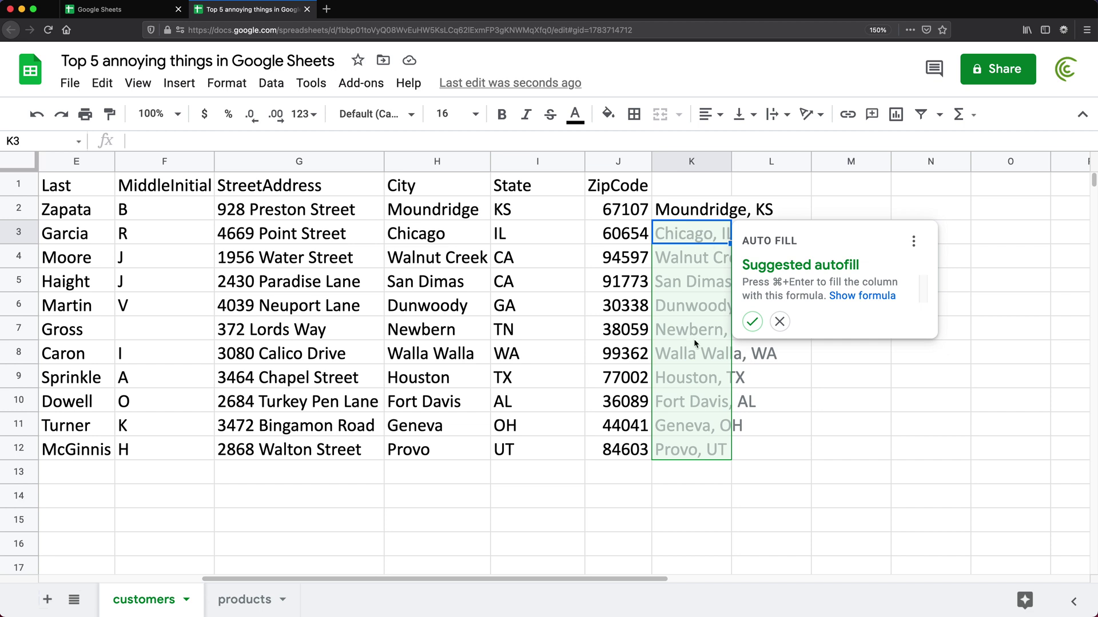
{"action": "left_click", "coordinate": [779, 323]}
{"action": "left_click_drag", "start_coordinate": [732, 163], "coordinate": [795, 166]}
{"action": "left_click", "coordinate": [733, 212]}
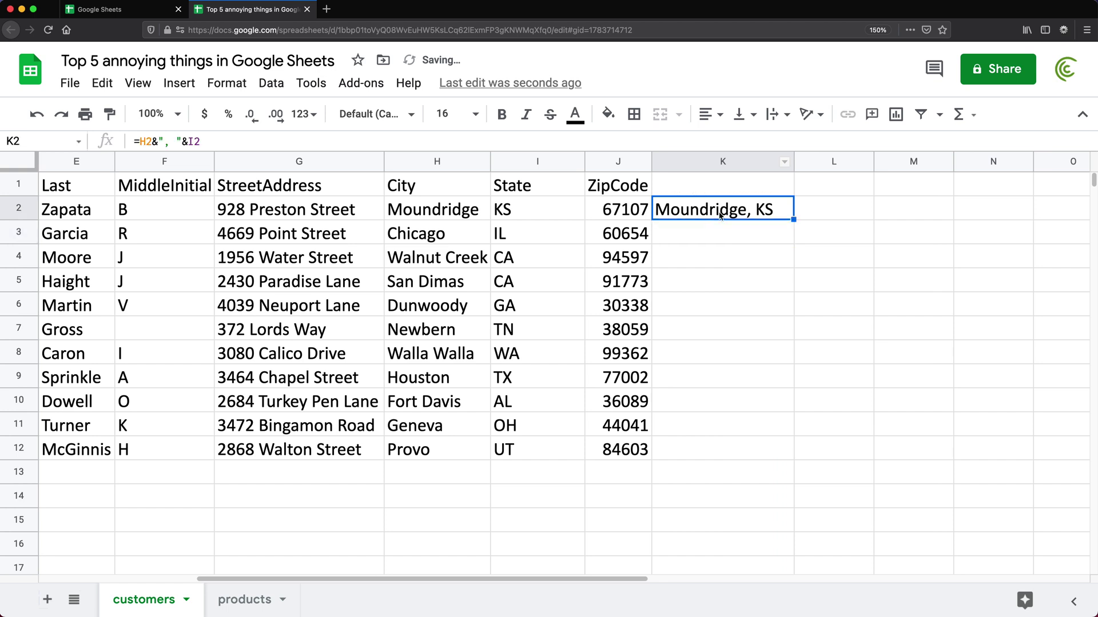
- Fill the comma formula down, then edit K2 to =H2&" - "&I2
{"action": "double_click", "coordinate": [794, 220]}
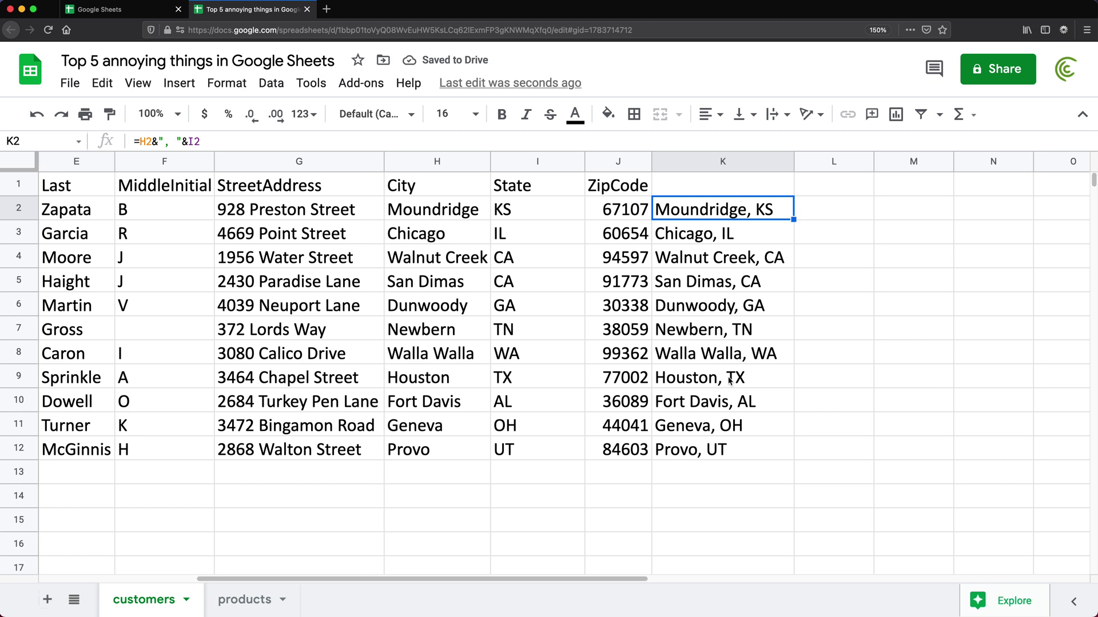
{"action": "double_click", "coordinate": [737, 211]}
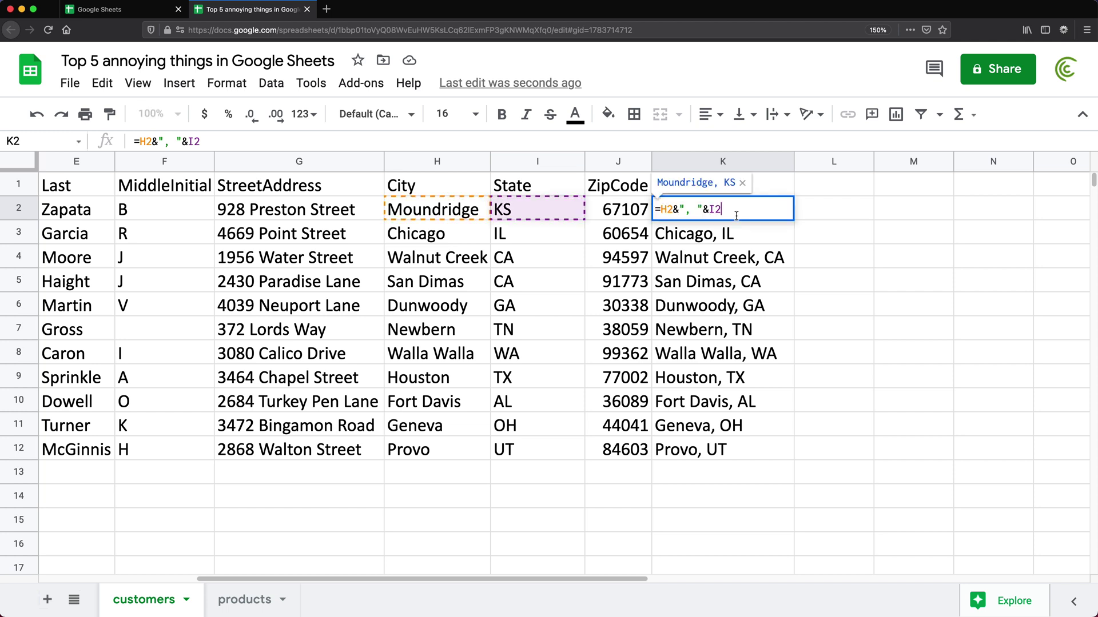
{"action": "left_click", "coordinate": [691, 210]}
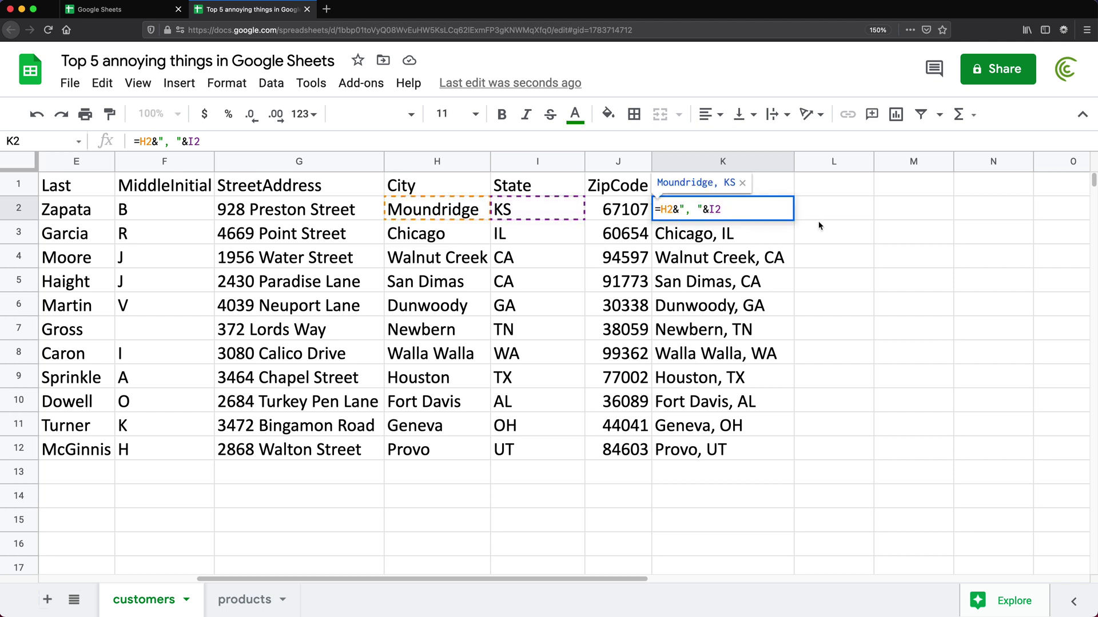
{"action": "key", "text": "BackSpace"}
{"action": "type", "text": "-"}
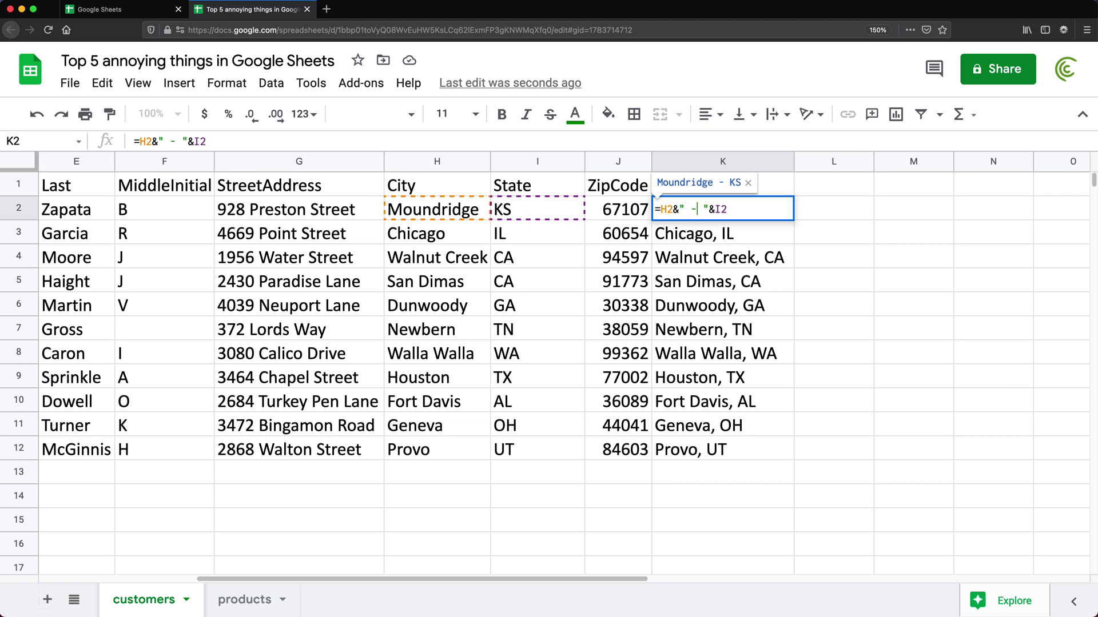
{"action": "key", "text": "Return"}
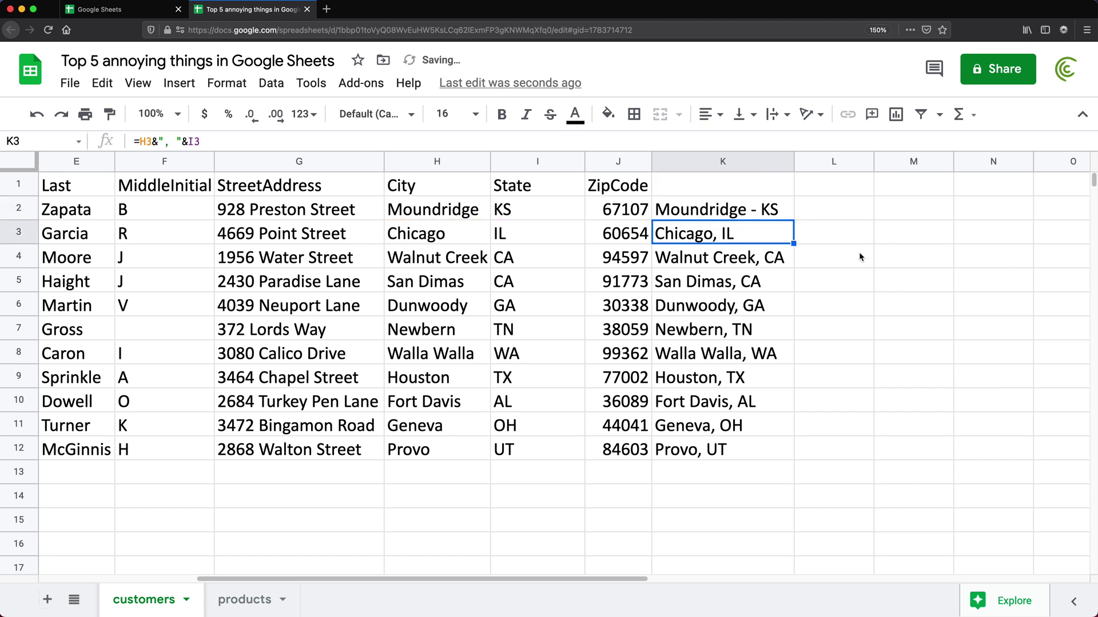
- Clear the old results in K3:K12 and fill the dash formula down through row 12
{"action": "left_click", "coordinate": [771, 215]}
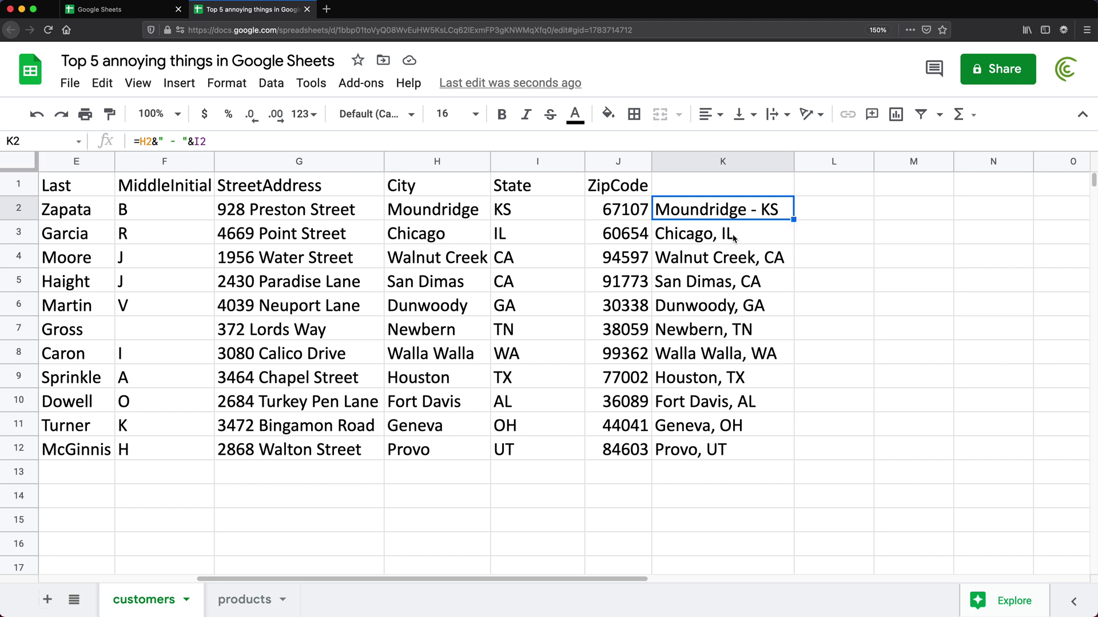
{"action": "left_click_drag", "start_coordinate": [733, 239], "coordinate": [714, 446]}
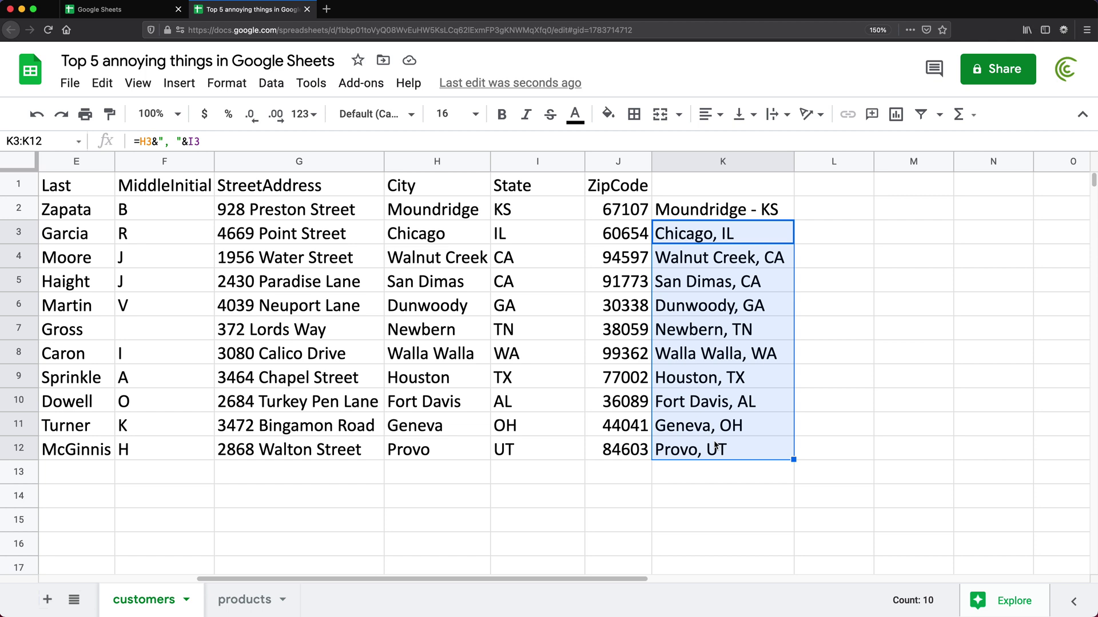
{"action": "key", "text": "Delete"}
{"action": "left_click", "coordinate": [758, 212]}
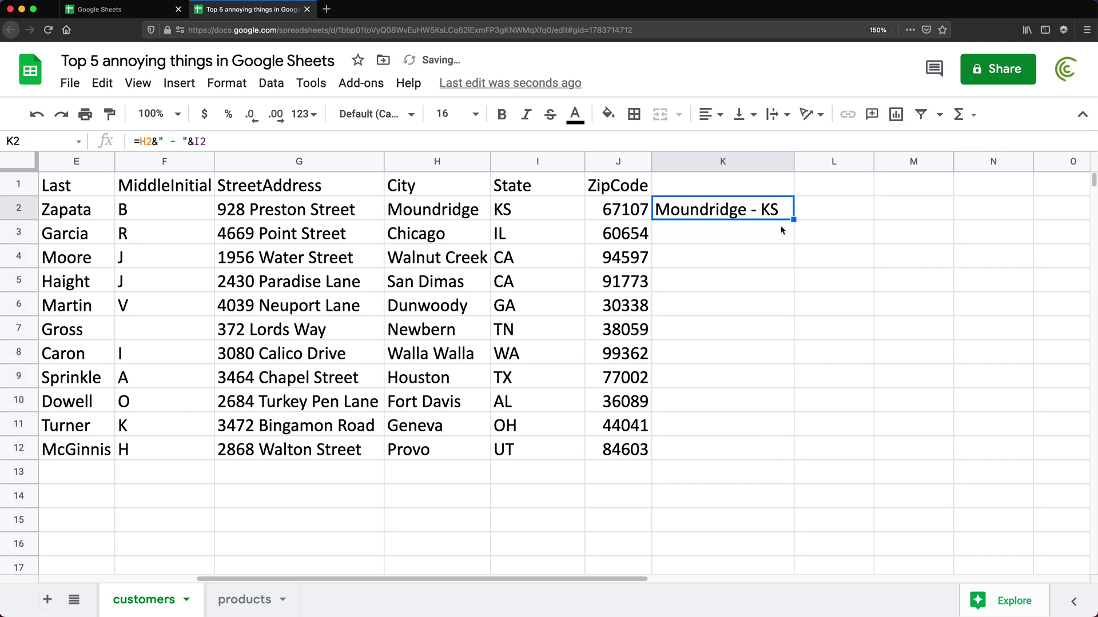
{"action": "double_click", "coordinate": [793, 221]}
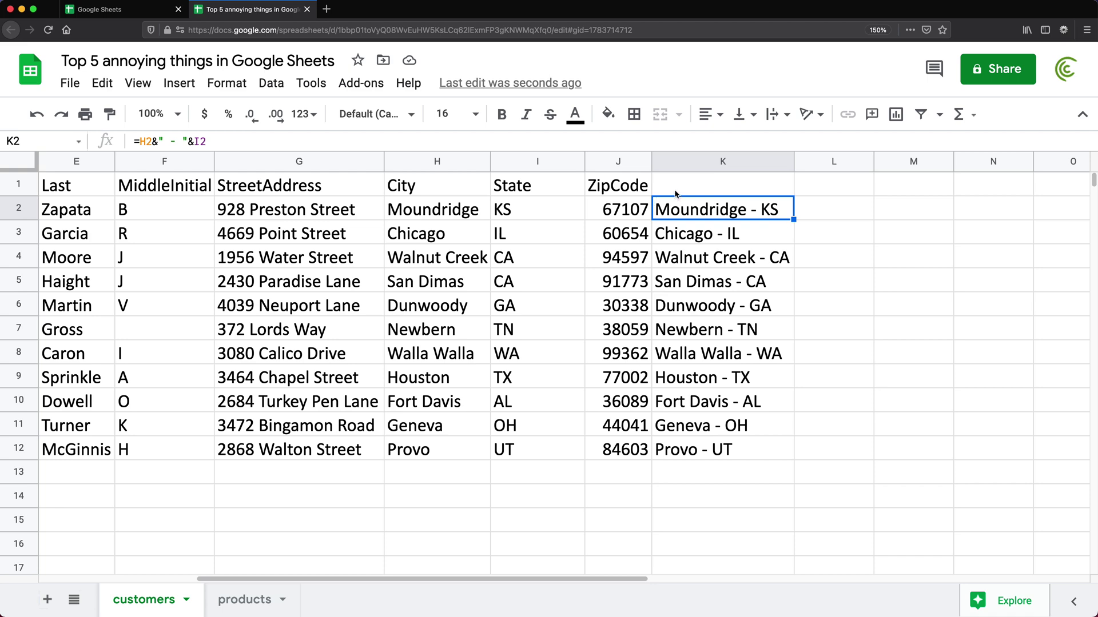
- Delete the helper column K and return to cell A1
{"action": "right_click", "coordinate": [682, 156]}
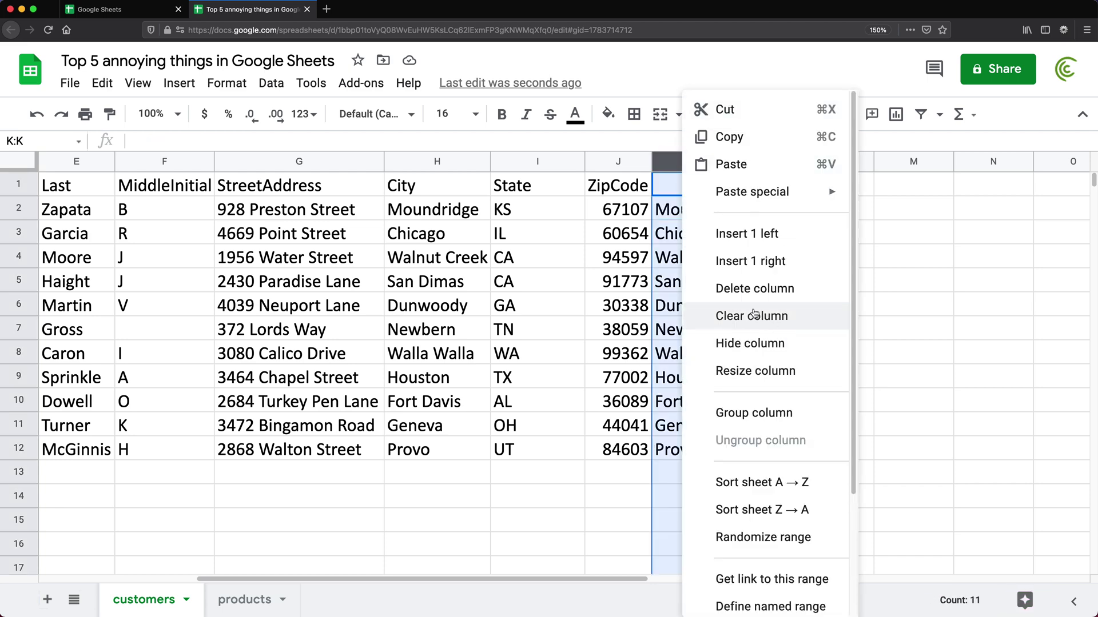
{"action": "left_click", "coordinate": [762, 288]}
{"action": "left_click_drag", "start_coordinate": [575, 578], "coordinate": [284, 575]}
{"action": "left_click", "coordinate": [126, 192]}
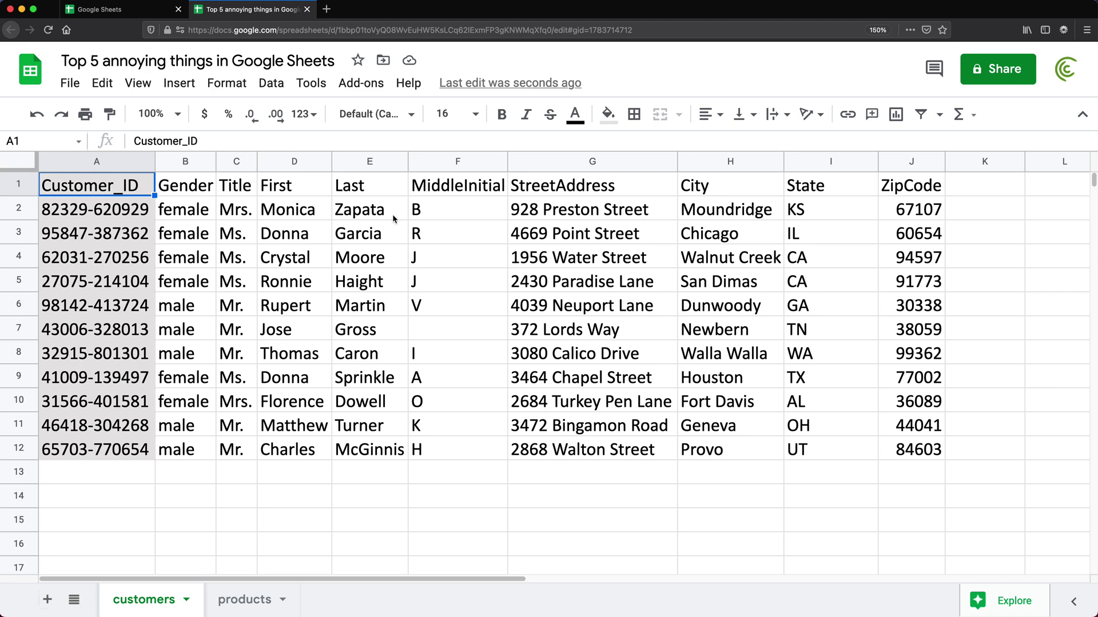
- Create a filter on the customers table and show only male customers in Gender
{"action": "left_click", "coordinate": [272, 87]}
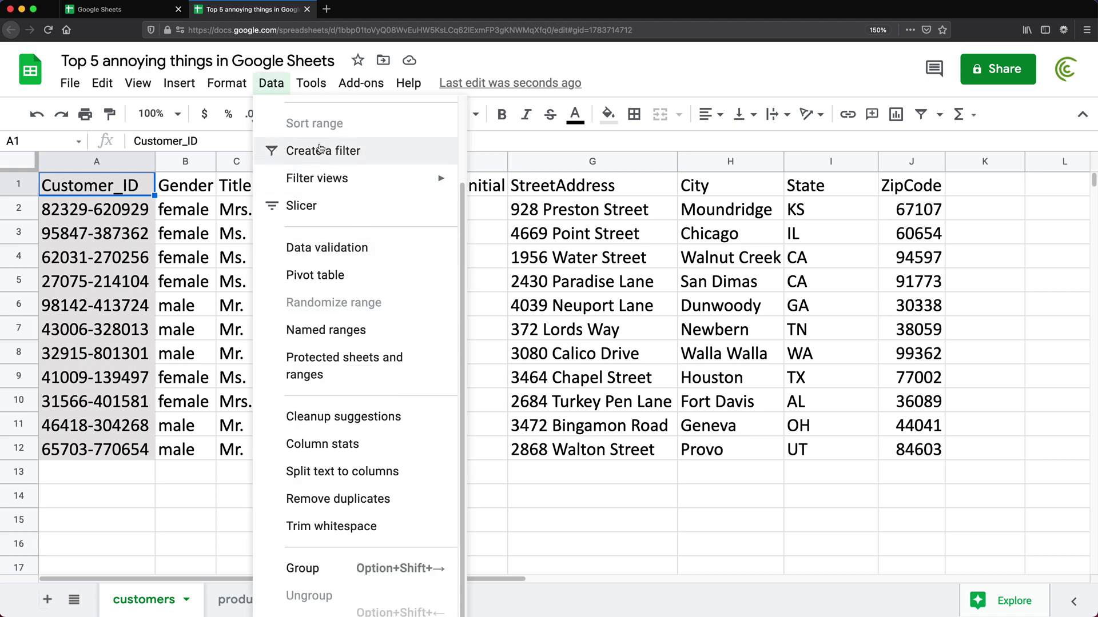
{"action": "left_click", "coordinate": [337, 154]}
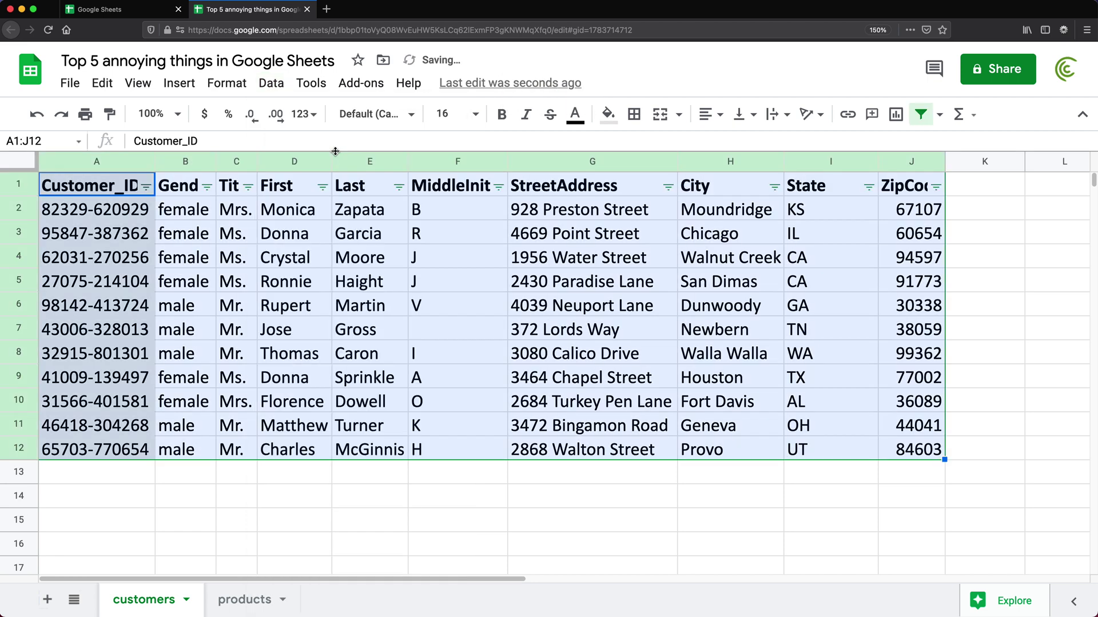
{"action": "left_click", "coordinate": [594, 333]}
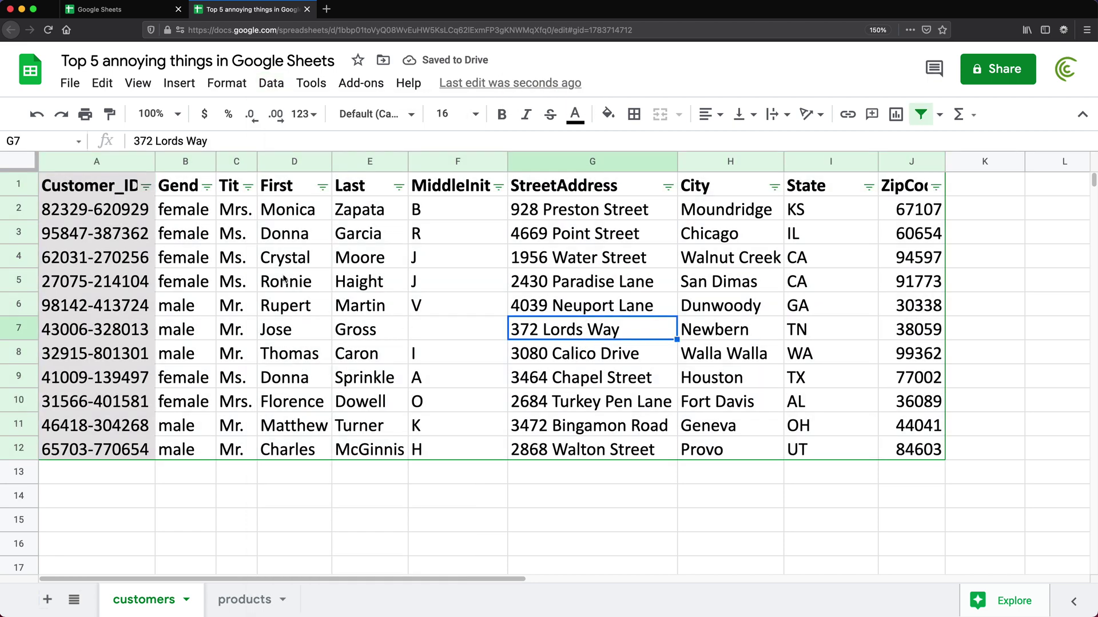
{"action": "left_click", "coordinate": [206, 187]}
{"action": "left_click", "coordinate": [244, 475]}
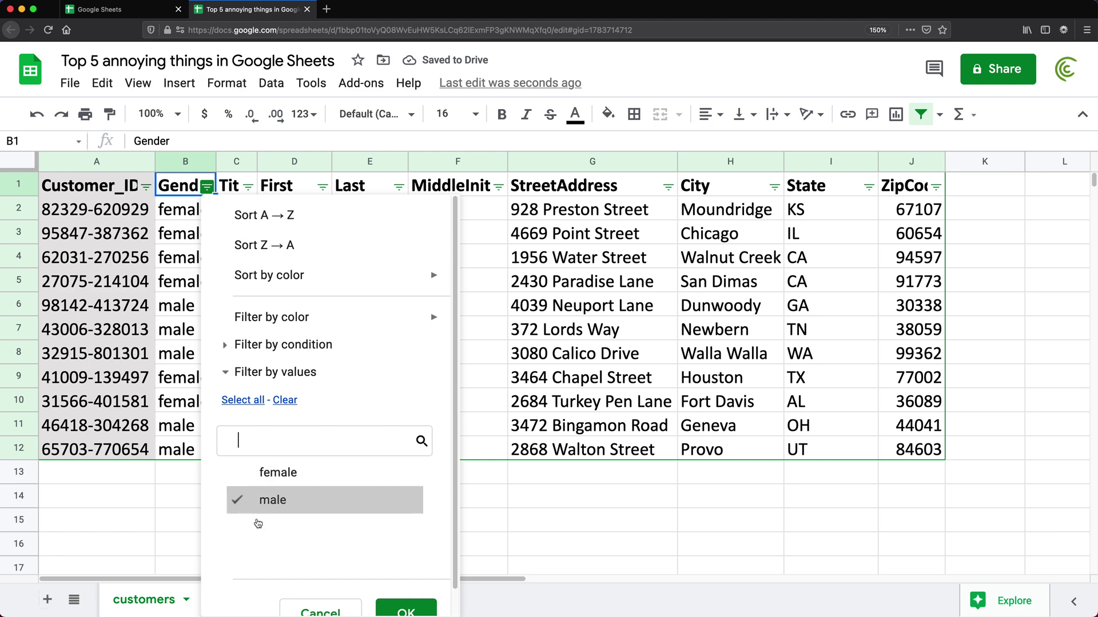
{"action": "left_click", "coordinate": [406, 610]}
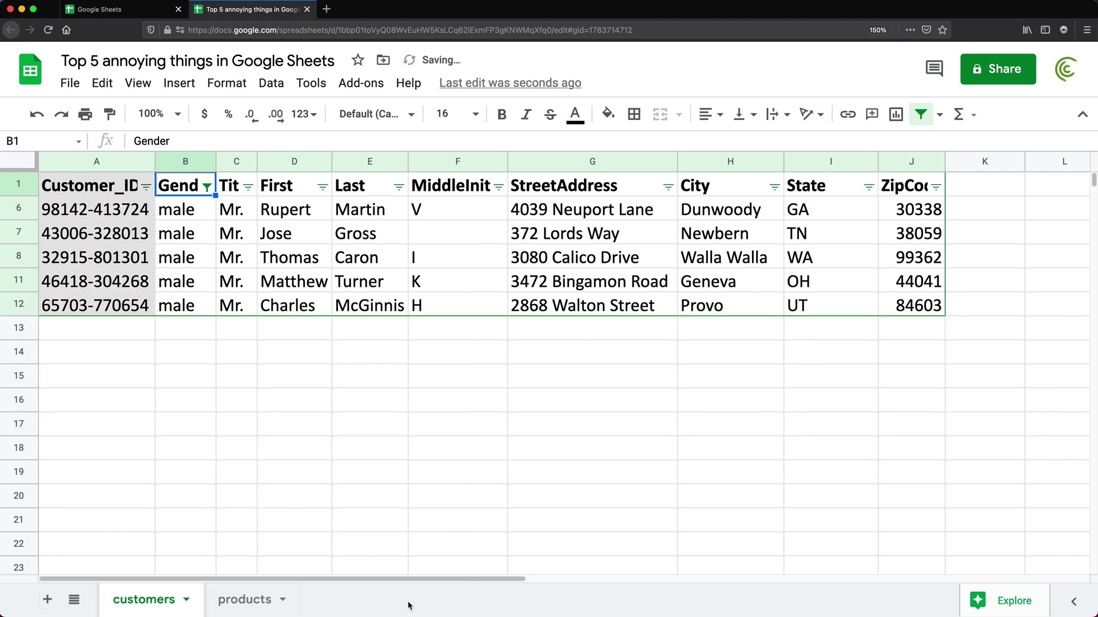
- Reselect all Gender values so every customer row shows again
{"action": "left_click", "coordinate": [210, 188]}
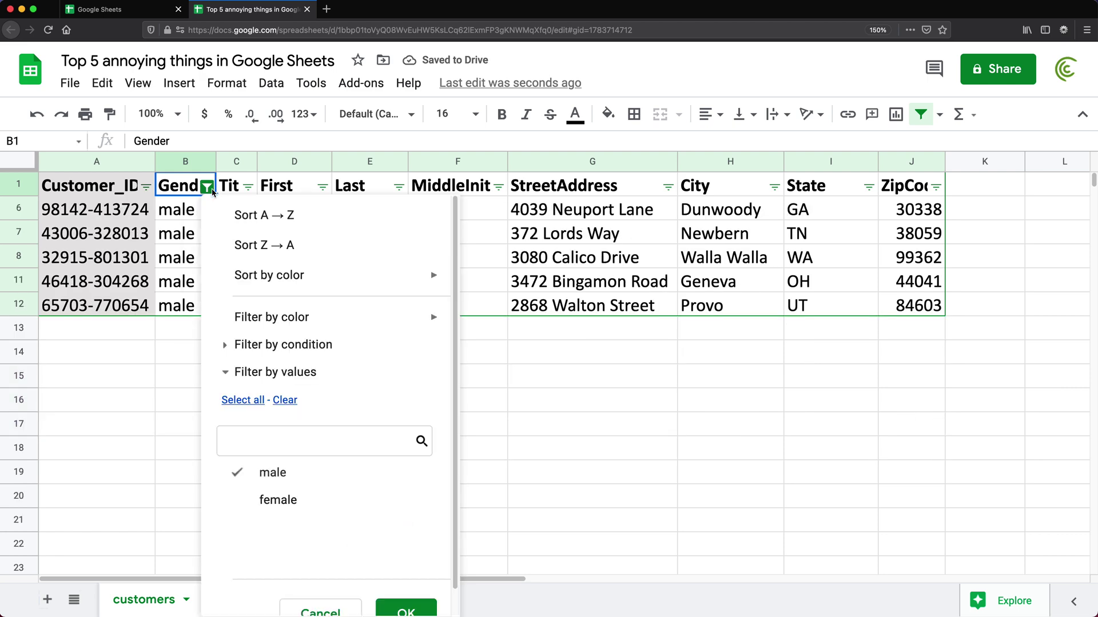
{"action": "left_click", "coordinate": [253, 403]}
{"action": "left_click", "coordinate": [405, 610]}
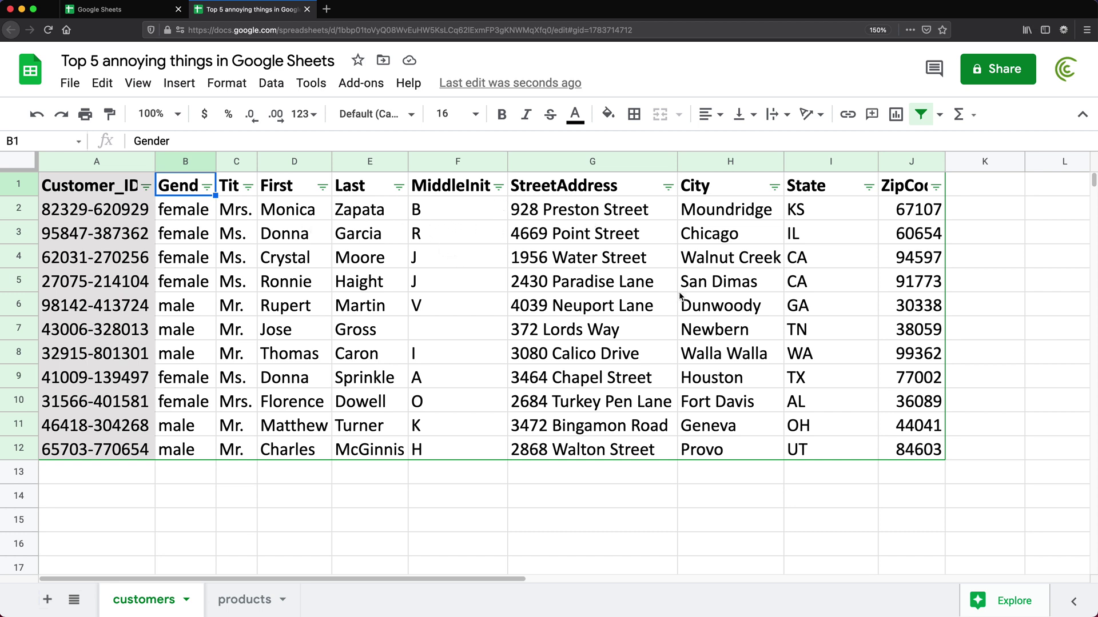
- Switch to the products sheet and create a filter on the product table
{"action": "left_click", "coordinate": [240, 603]}
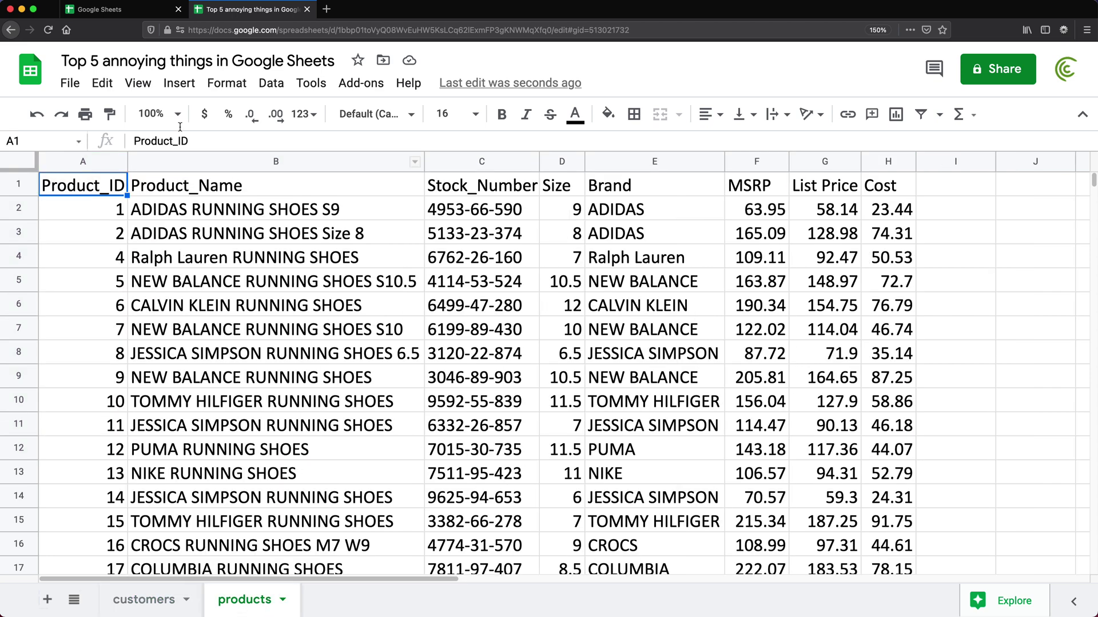
{"action": "left_click", "coordinate": [271, 82]}
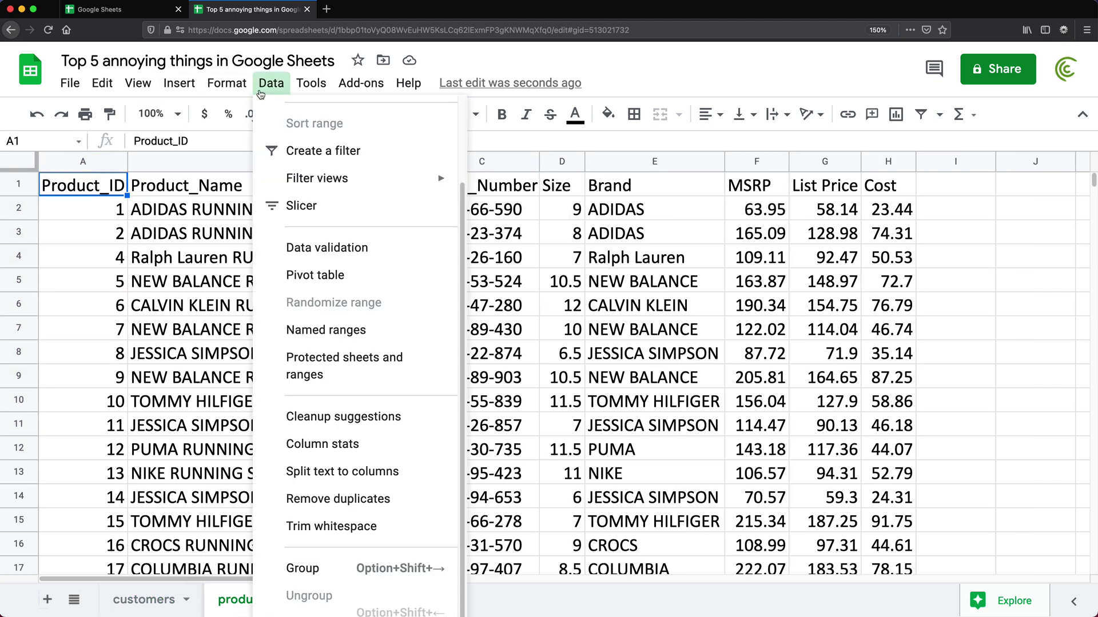
{"action": "left_click", "coordinate": [331, 153]}
{"action": "key", "text": "Right"}
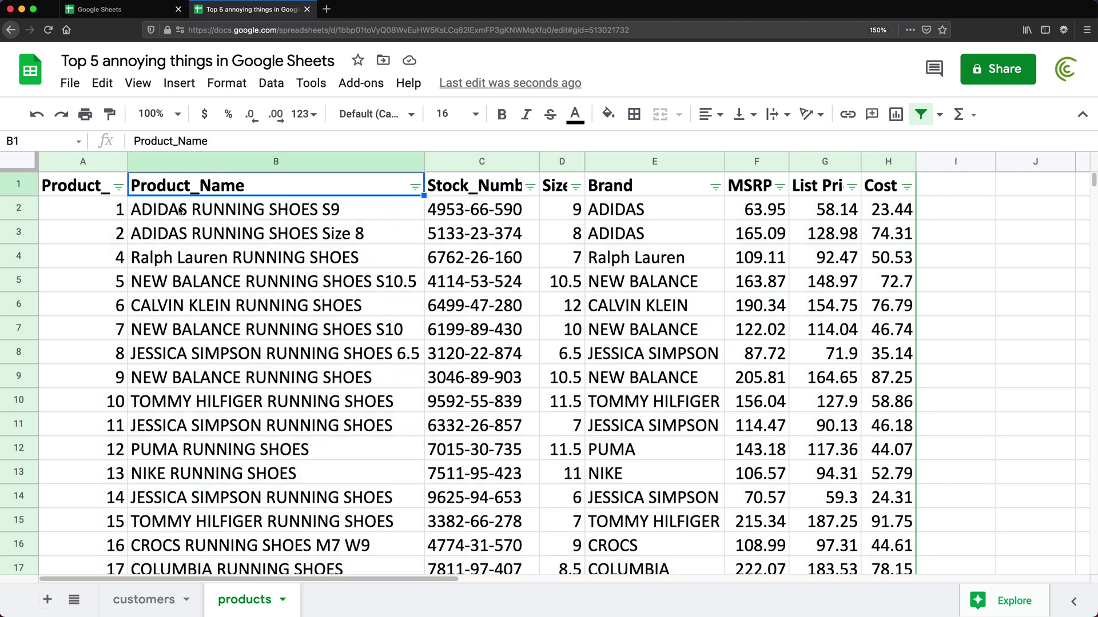
- Search the Product_Name filter values for 'adidas' and confirm the filter
{"action": "left_click", "coordinate": [415, 187]}
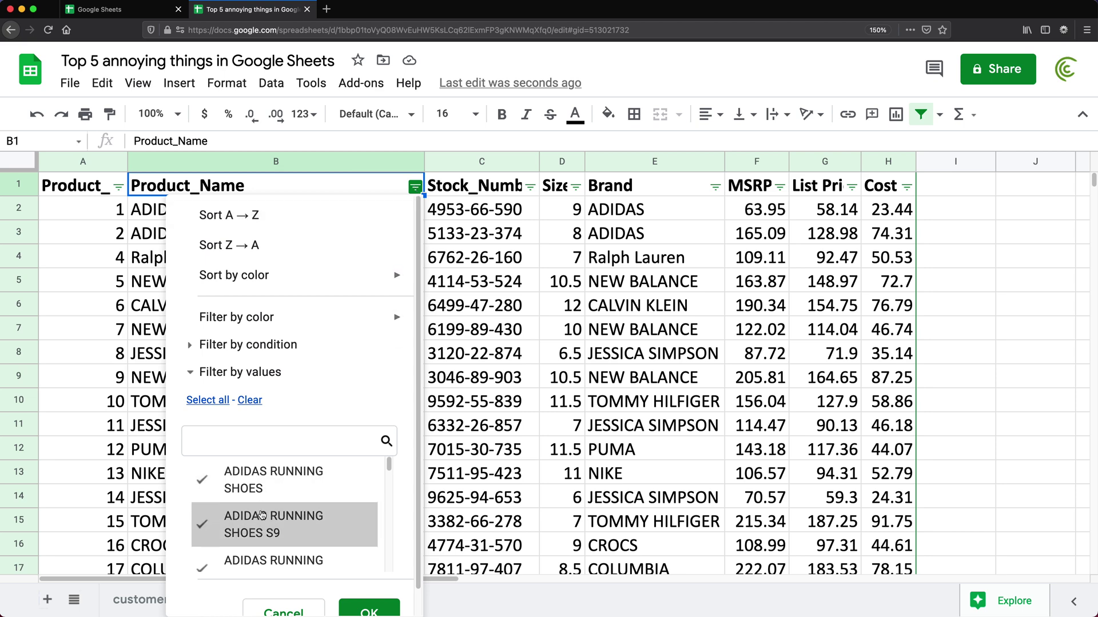
{"action": "scroll", "coordinate": [261, 515], "scroll_direction": "down", "scroll_amount": 5}
{"action": "scroll", "coordinate": [261, 516], "scroll_direction": "up", "scroll_amount": 6}
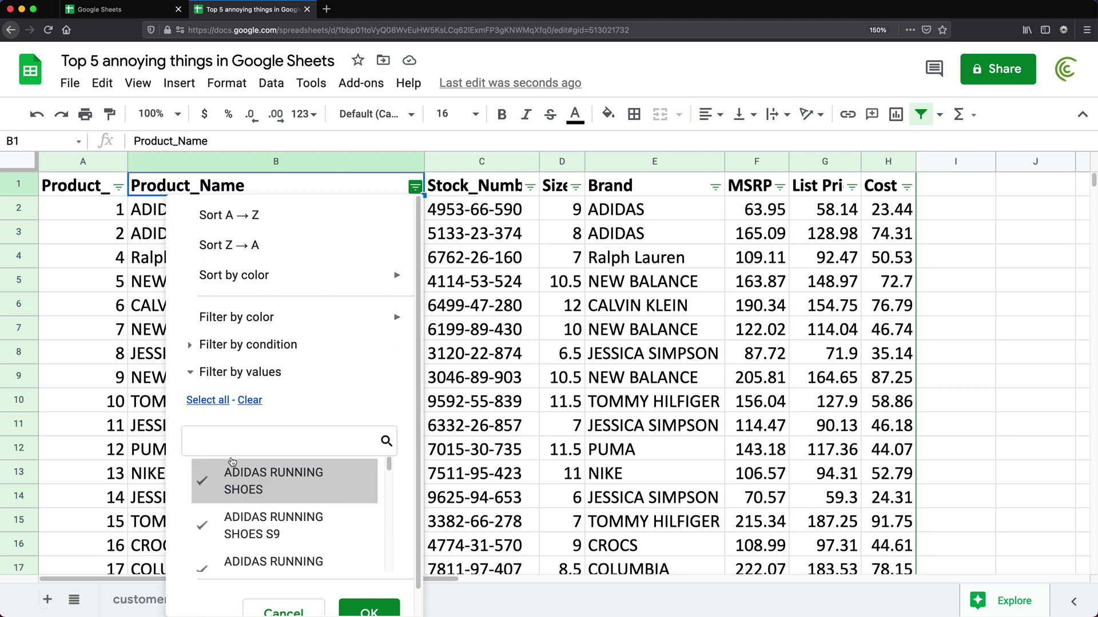
{"action": "left_click", "coordinate": [229, 432]}
{"action": "type", "text": "adi"}
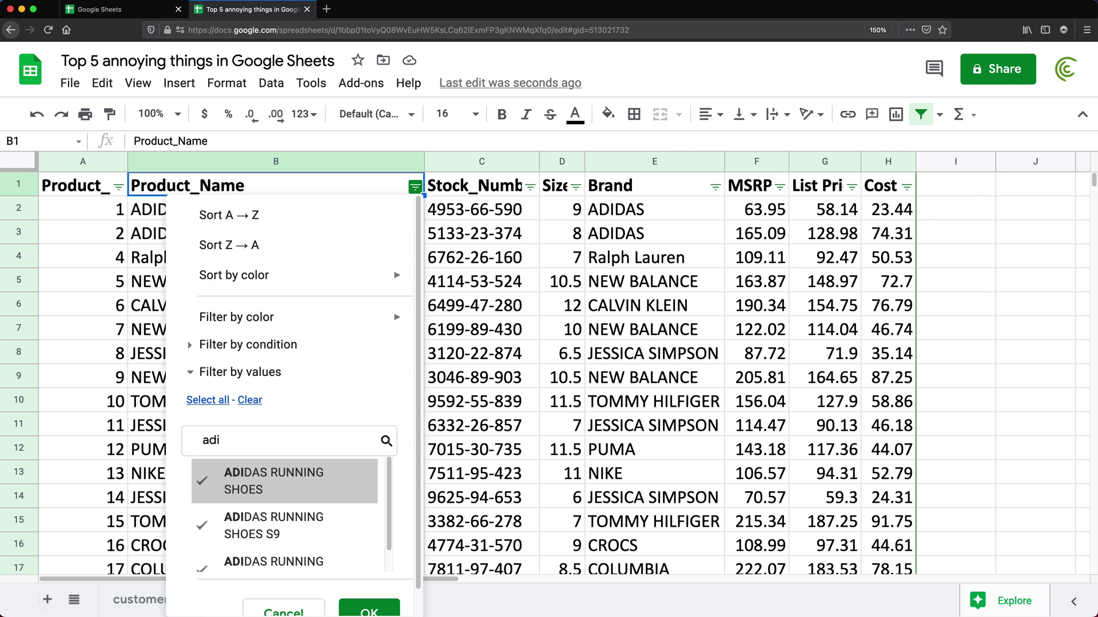
{"action": "type", "text": "das"}
{"action": "scroll", "coordinate": [295, 497], "scroll_direction": "down", "scroll_amount": 1}
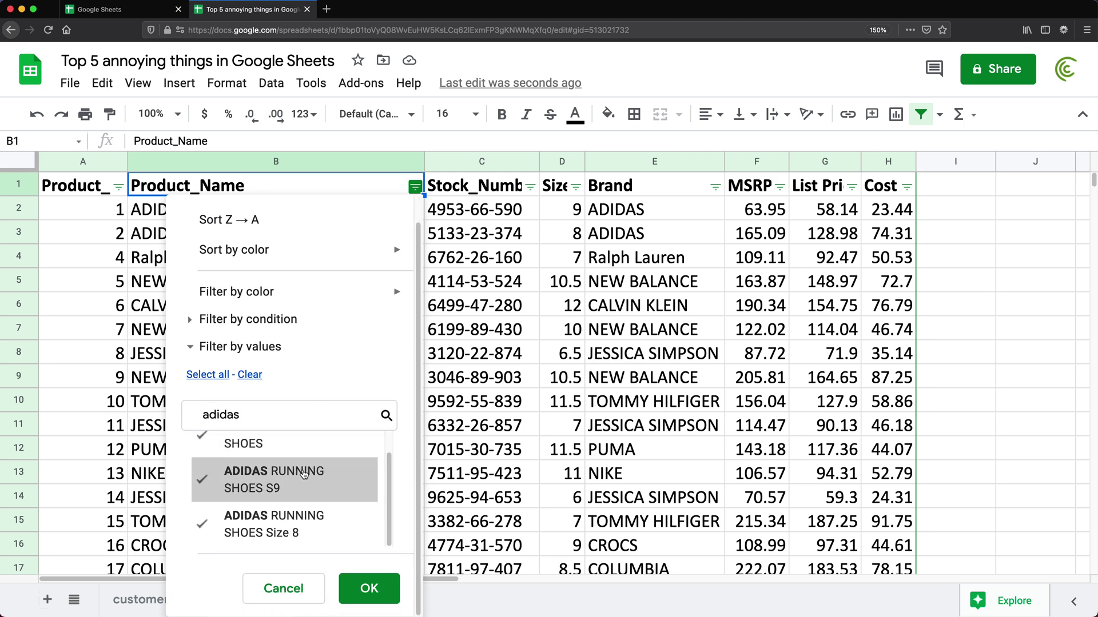
{"action": "scroll", "coordinate": [294, 497], "scroll_direction": "up", "scroll_amount": 1}
{"action": "scroll", "coordinate": [292, 491], "scroll_direction": "down", "scroll_amount": 3}
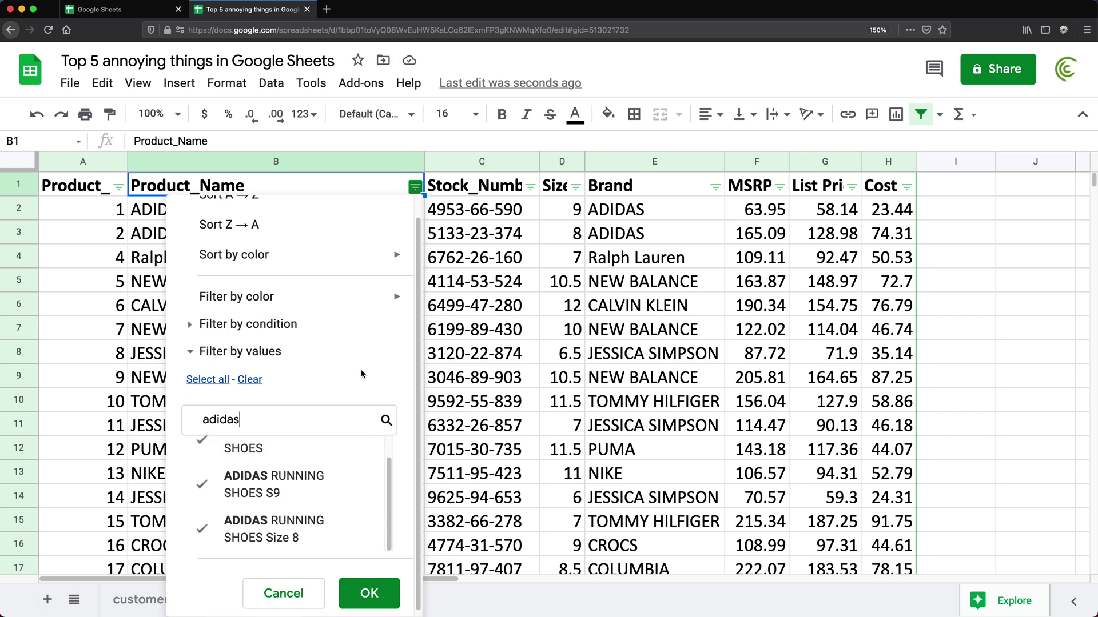
{"action": "left_click", "coordinate": [369, 589]}
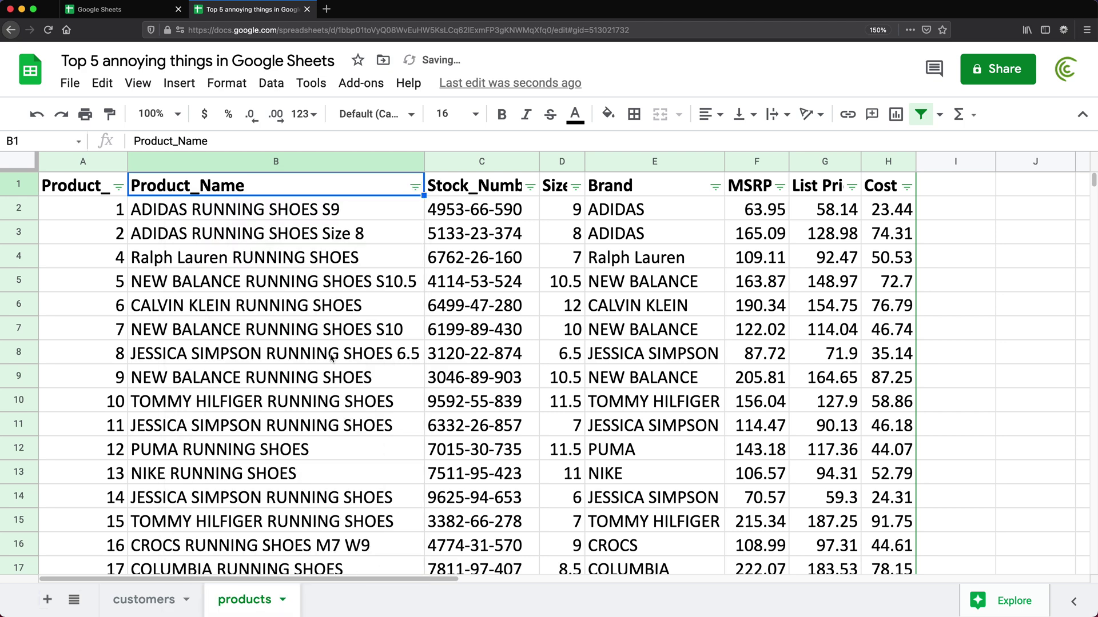
- Search Product_Name values for 'adidas' again, pick a result, and apply it
{"action": "left_click", "coordinate": [415, 187]}
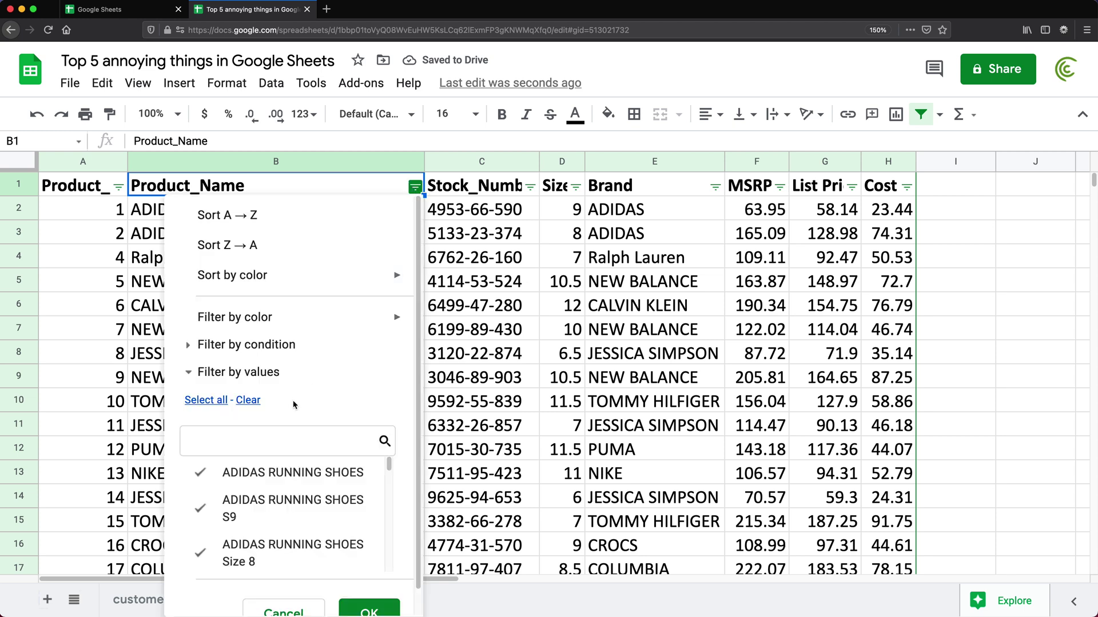
{"action": "left_click", "coordinate": [281, 444]}
{"action": "type", "text": "adidas"}
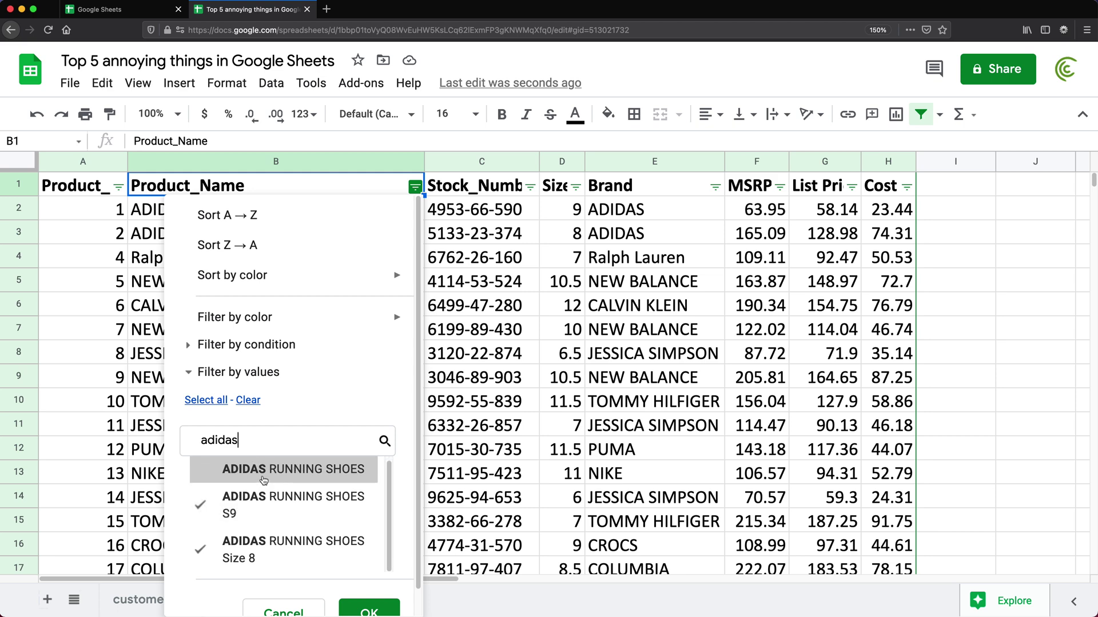
{"action": "left_click", "coordinate": [271, 507]}
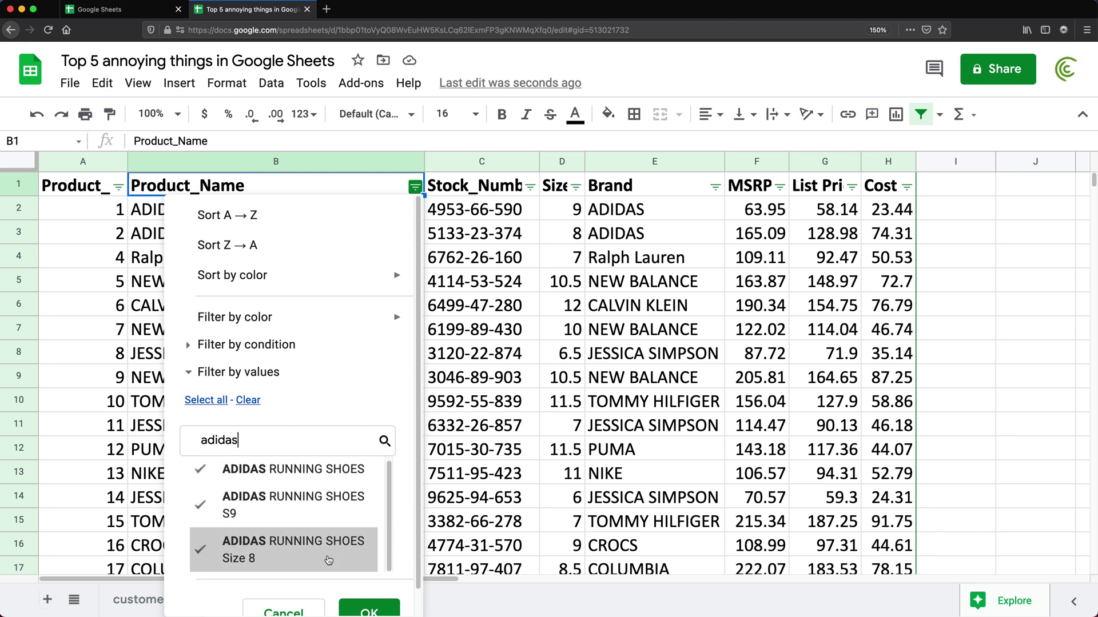
{"action": "left_click", "coordinate": [367, 606]}
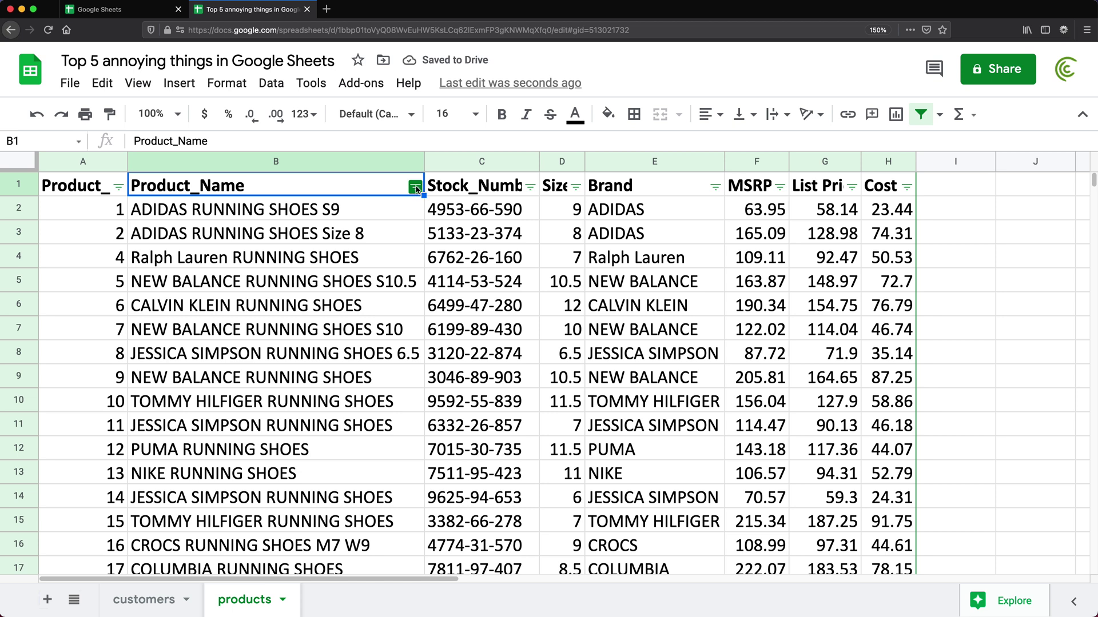
{"action": "left_click", "coordinate": [415, 187]}
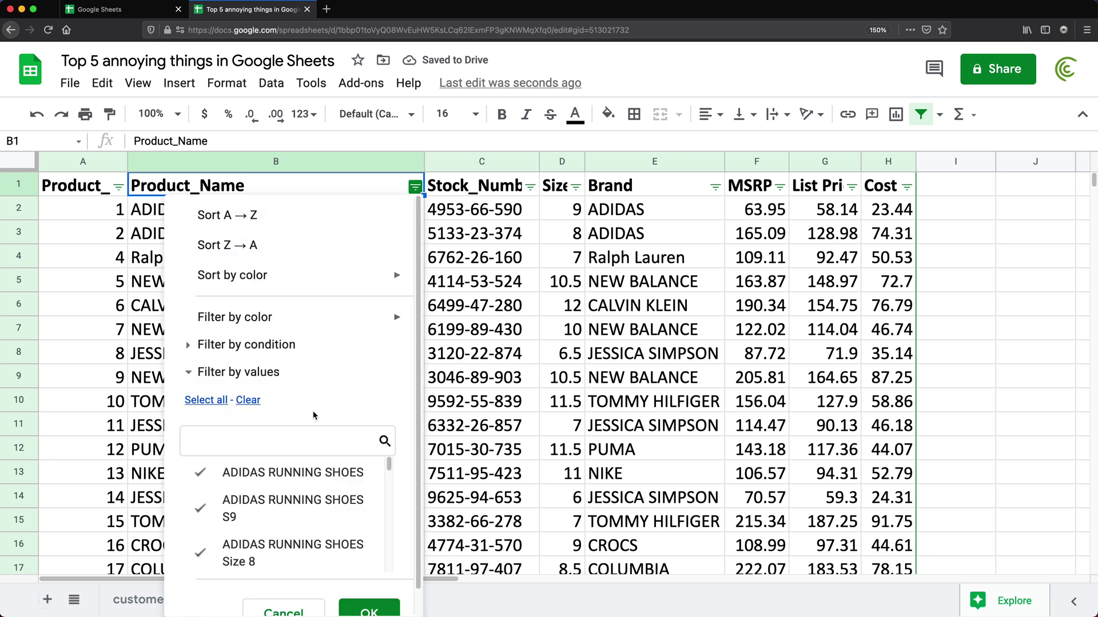
- Filter Product_Name by condition Text contains 'adidas', leaving three ADIDAS rows
{"action": "left_click", "coordinate": [188, 345]}
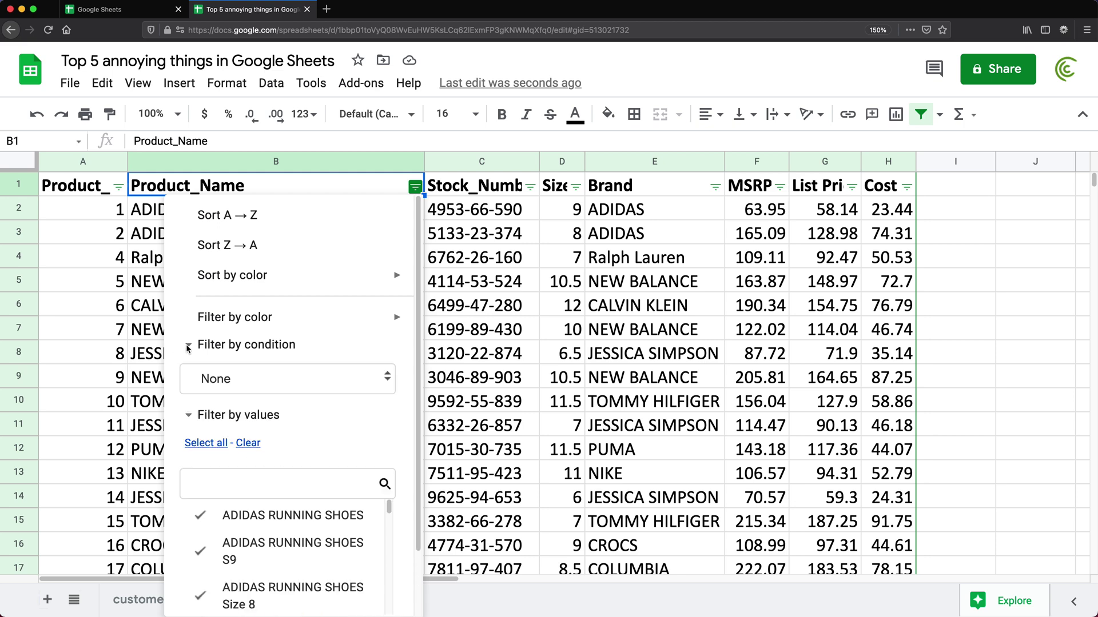
{"action": "left_click", "coordinate": [260, 387]}
{"action": "scroll", "coordinate": [273, 454], "scroll_direction": "down", "scroll_amount": 1}
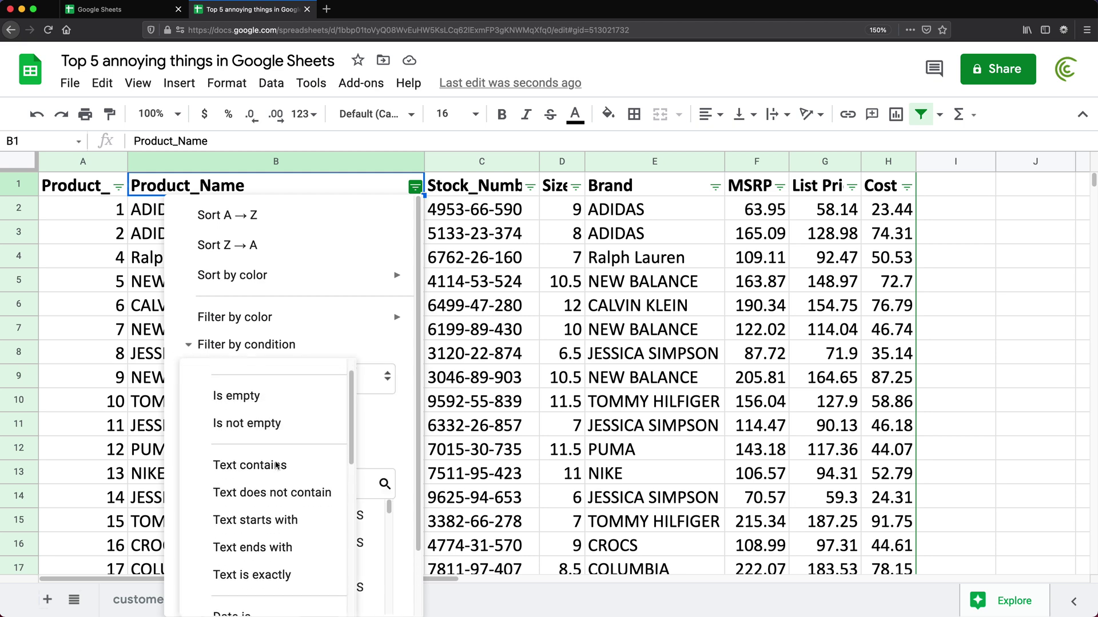
{"action": "left_click", "coordinate": [259, 464]}
{"action": "left_click", "coordinate": [245, 416]}
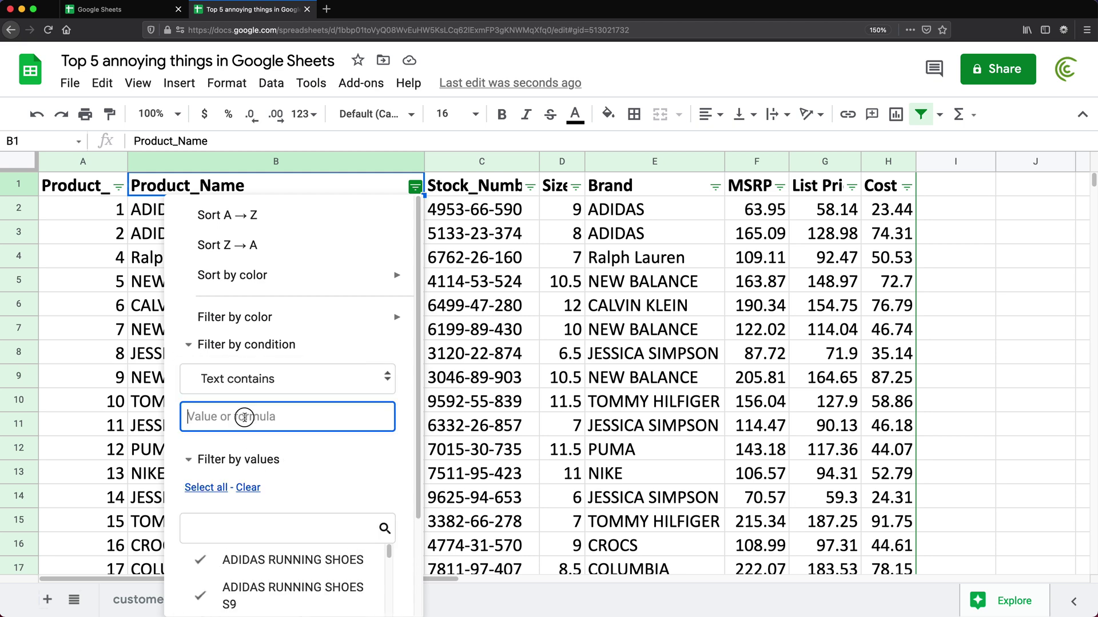
{"action": "type", "text": "adidas"}
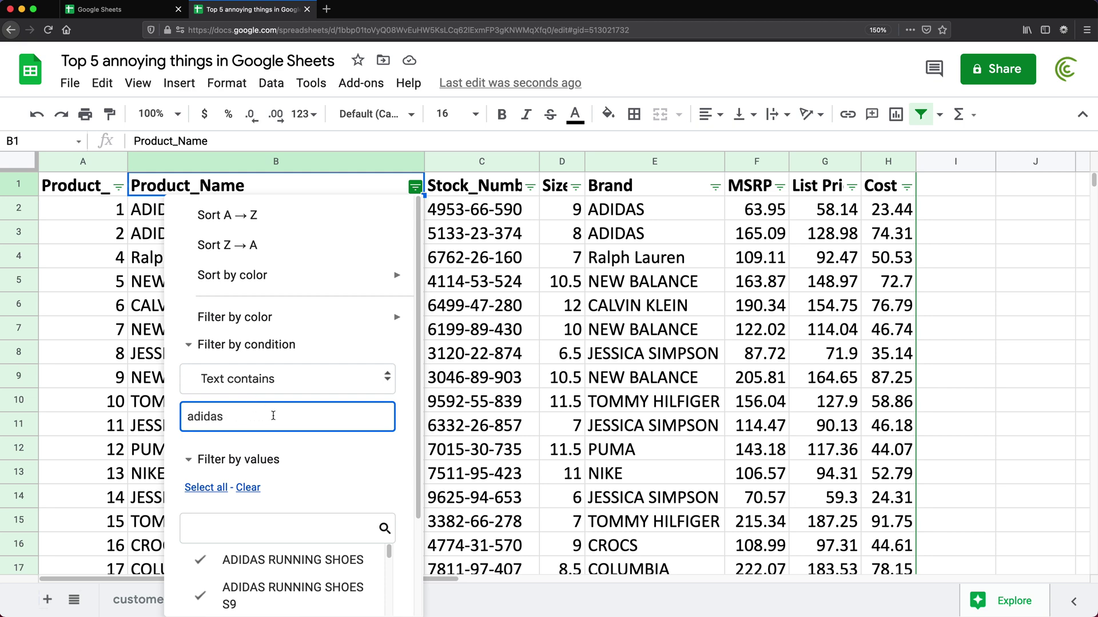
{"action": "scroll", "coordinate": [272, 415], "scroll_direction": "down", "scroll_amount": 3}
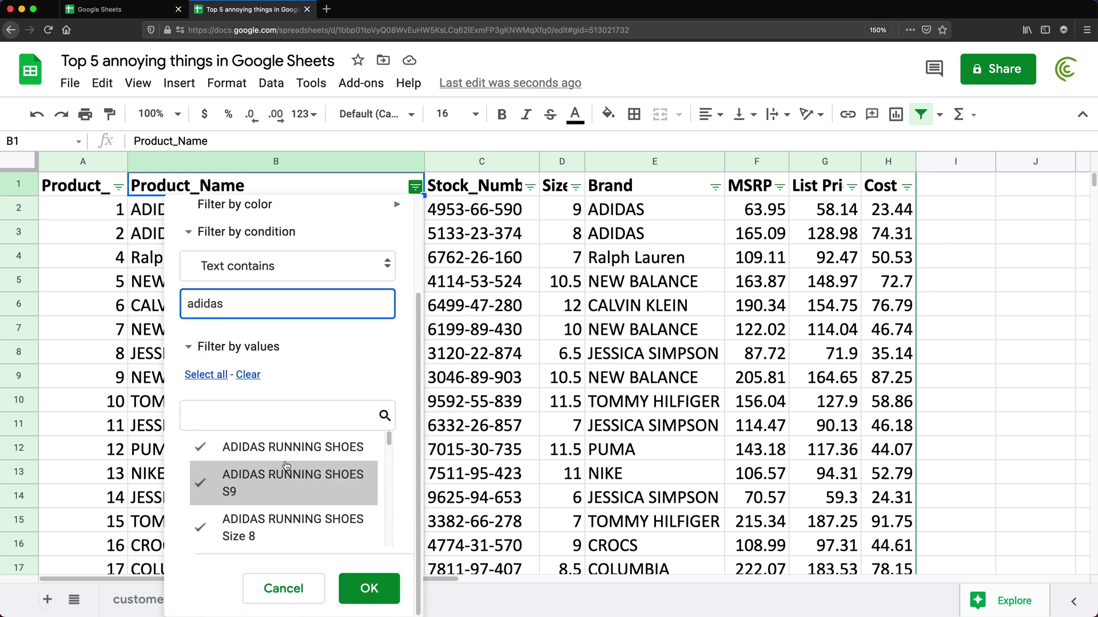
{"action": "left_click", "coordinate": [366, 588]}
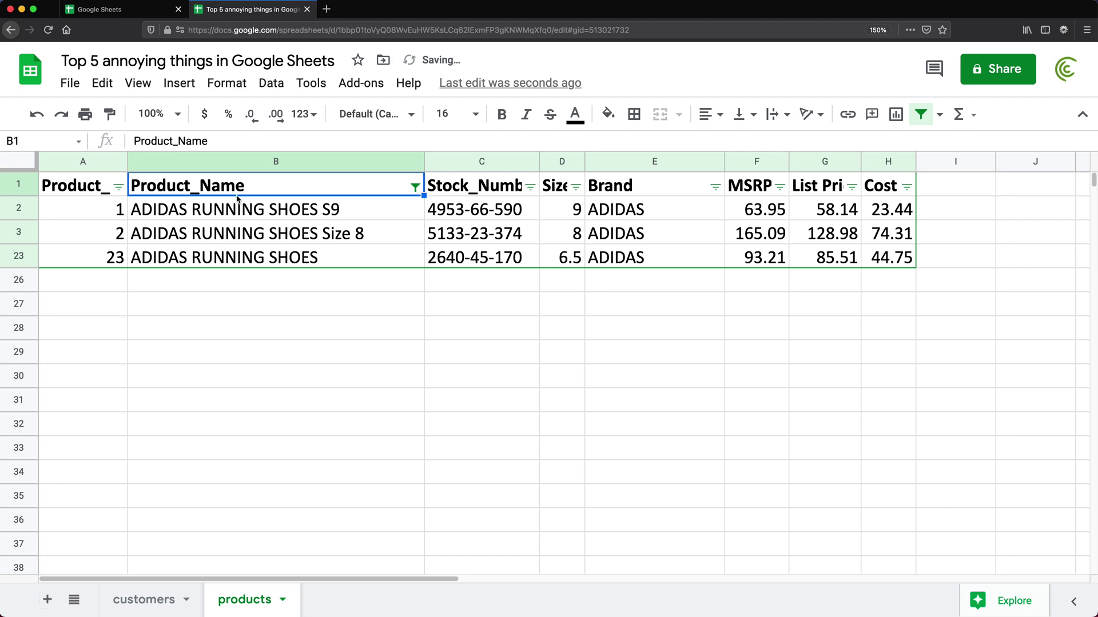
- Undo the adidas filter so all products show again, then dismiss the Size filter menu
{"action": "key", "text": "super+z"}
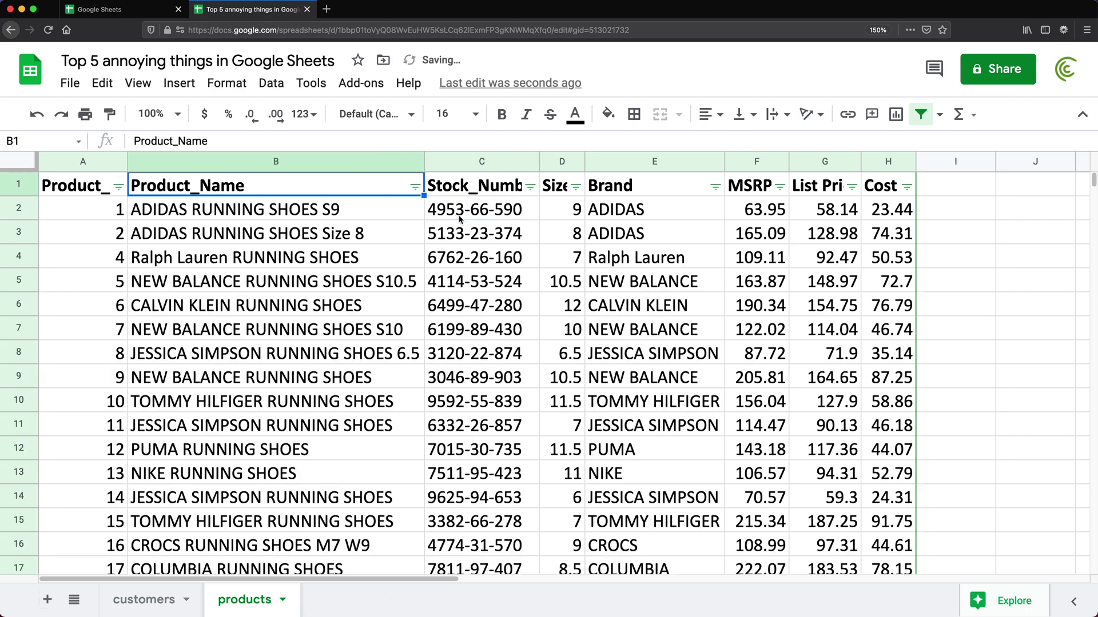
{"action": "key", "text": "super+z"}
{"action": "left_click", "coordinate": [611, 187]}
{"action": "mouse_move", "coordinate": [502, 288]}
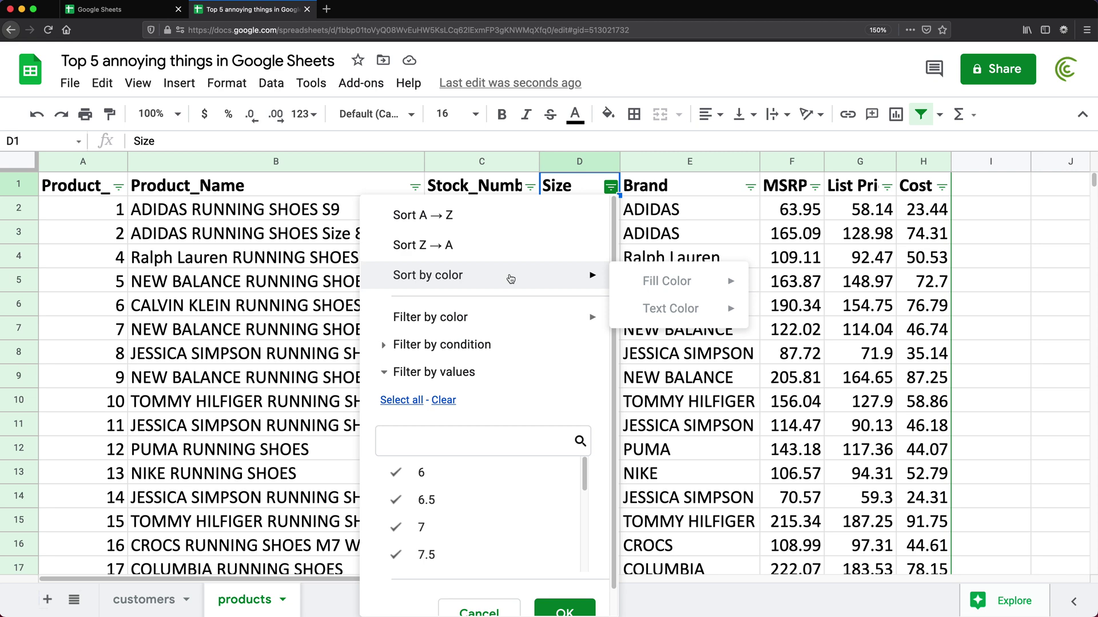
{"action": "left_click", "coordinate": [269, 188]}
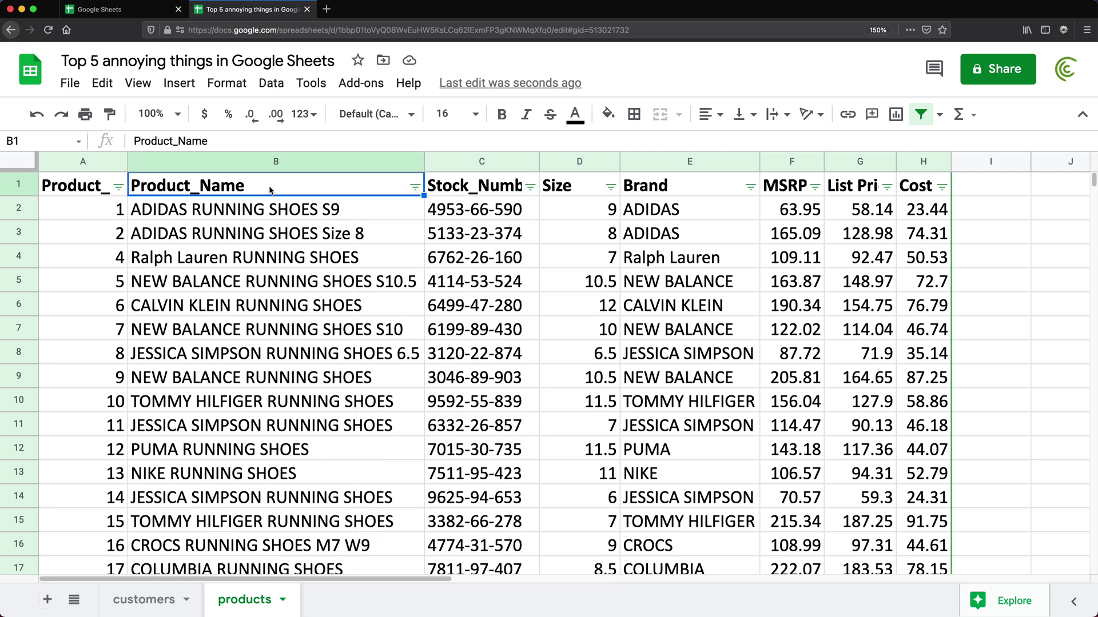
- Add four new blank sheets to the workbook
{"action": "left_click", "coordinate": [240, 233]}
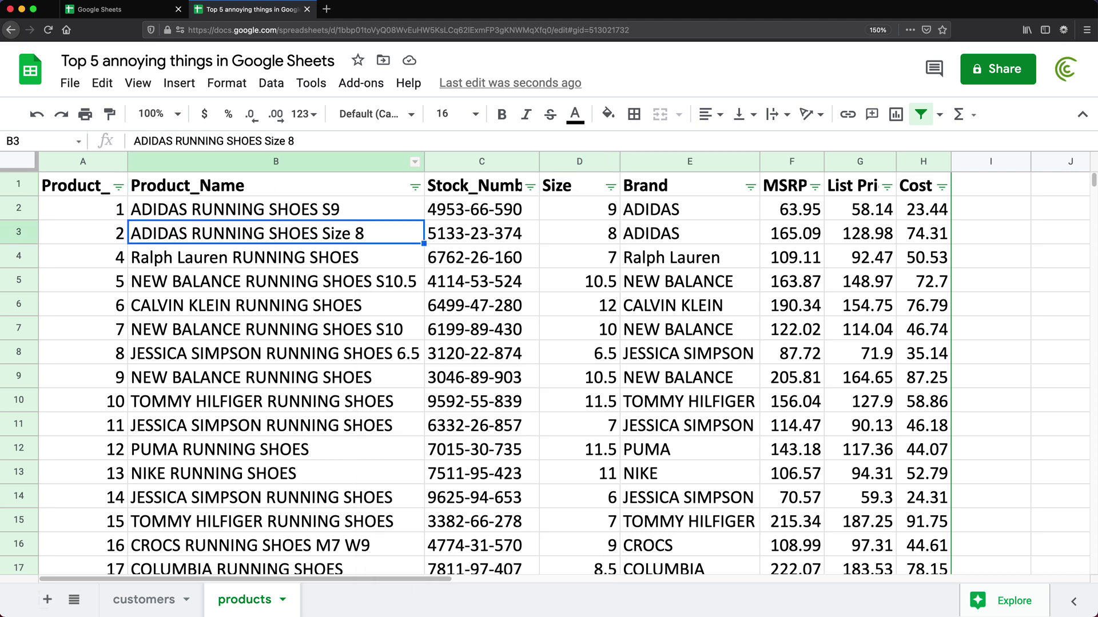
{"action": "left_click", "coordinate": [49, 601]}
{"action": "left_click", "coordinate": [48, 601]}
{"action": "left_click", "coordinate": [48, 600]}
{"action": "left_click", "coordinate": [49, 600]}
{"action": "left_click", "coordinate": [49, 601]}
{"action": "left_click", "coordinate": [48, 601]}
{"action": "left_click", "coordinate": [49, 601]}
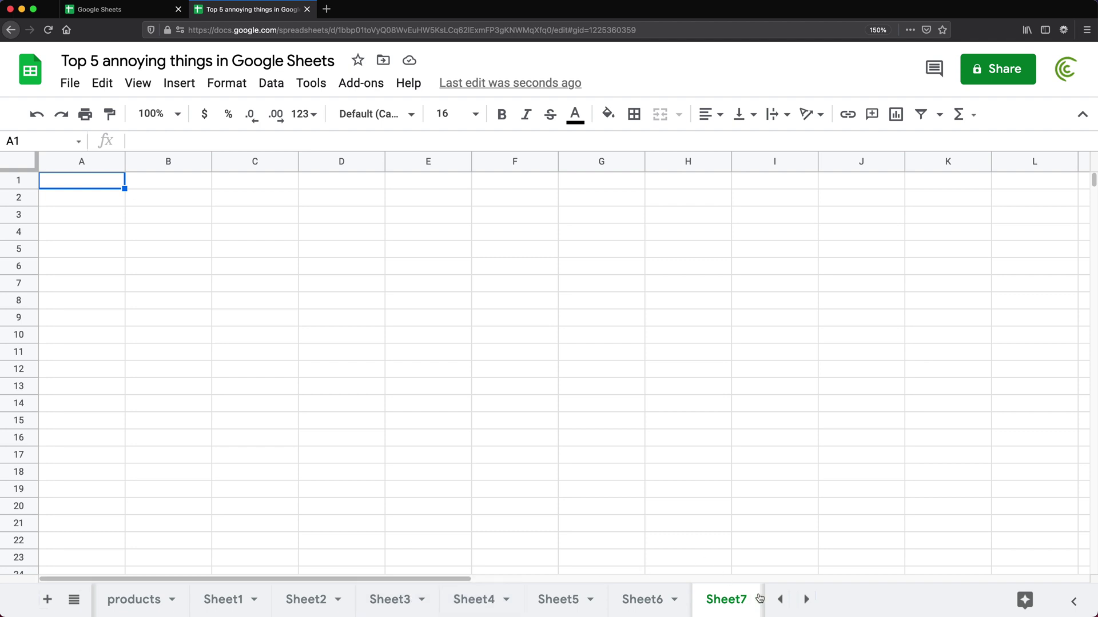
- Delete the Sheet7 tab and confirm
{"action": "left_click", "coordinate": [227, 600]}
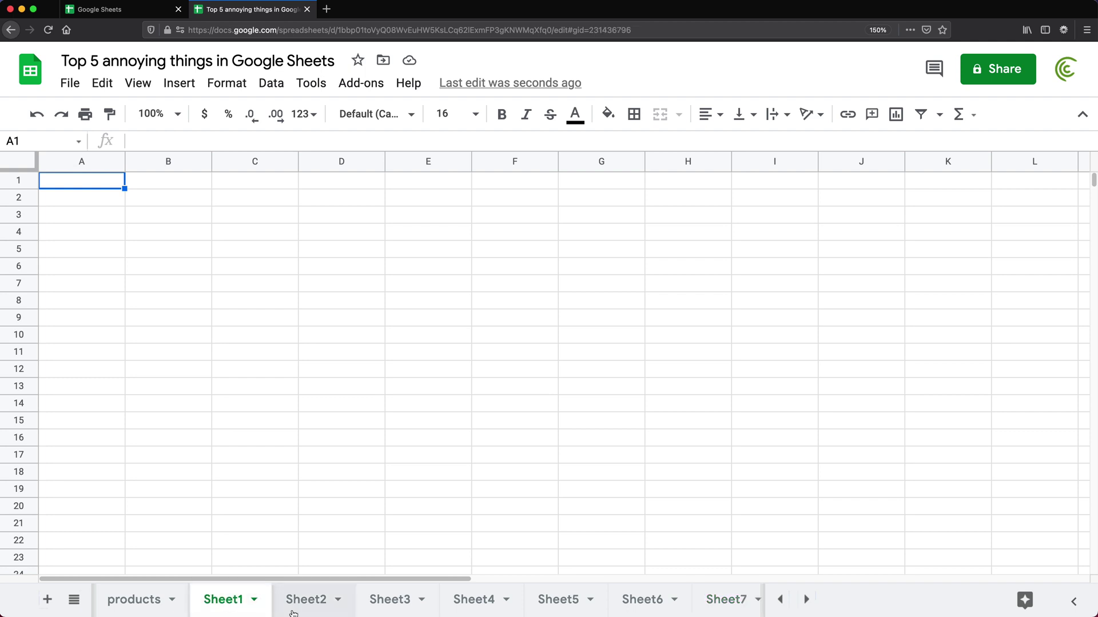
{"action": "left_click", "coordinate": [727, 600]}
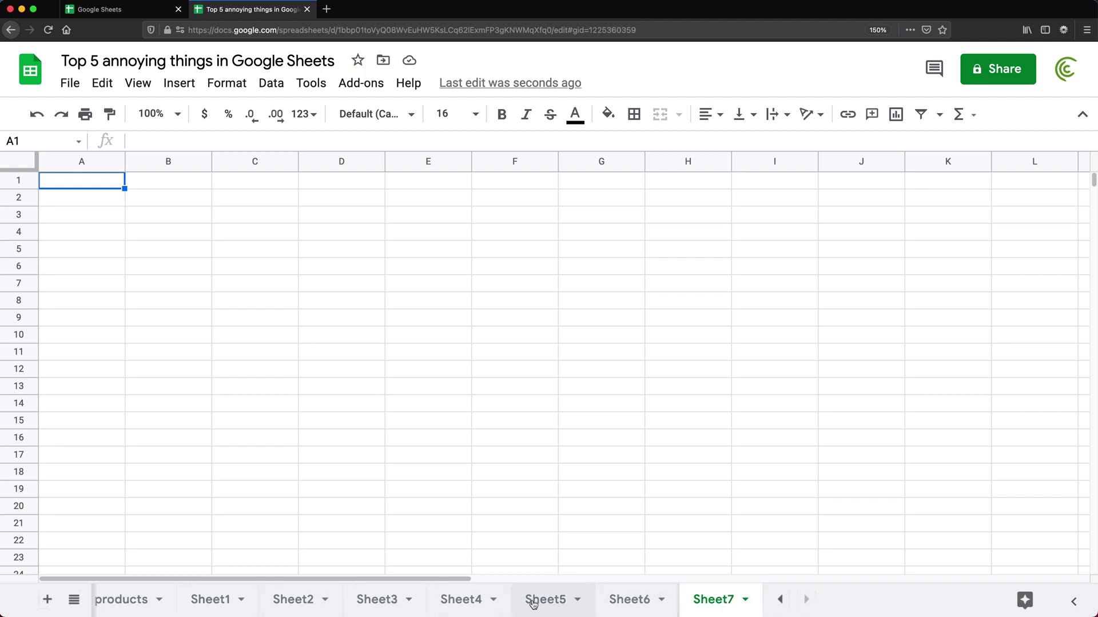
{"action": "left_click", "coordinate": [210, 599]}
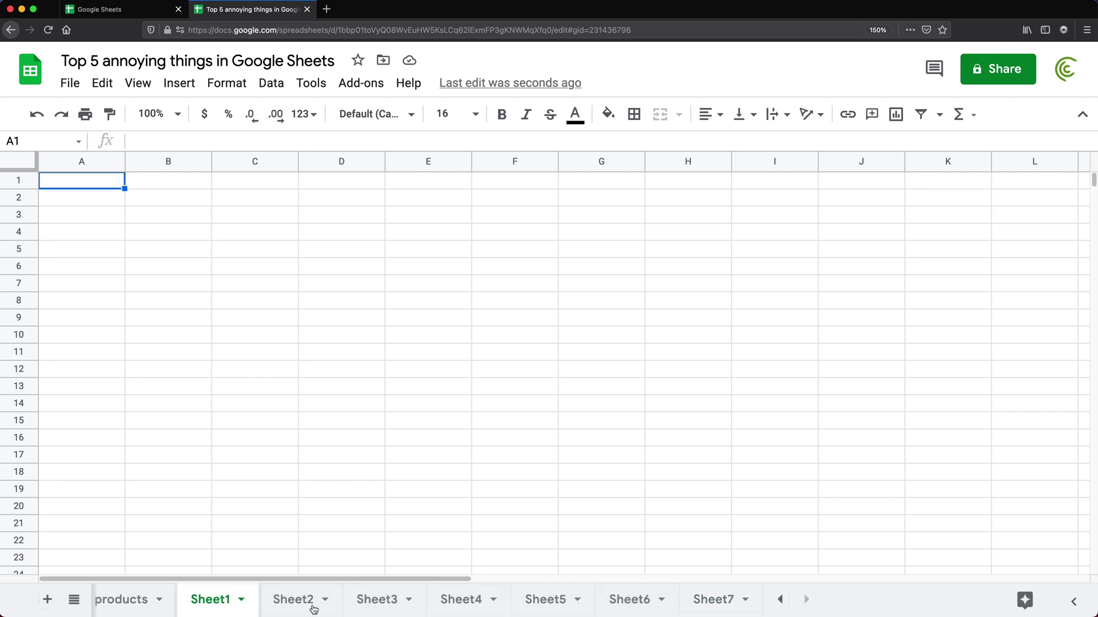
{"action": "left_click", "coordinate": [710, 603]}
{"action": "left_click", "coordinate": [744, 600]}
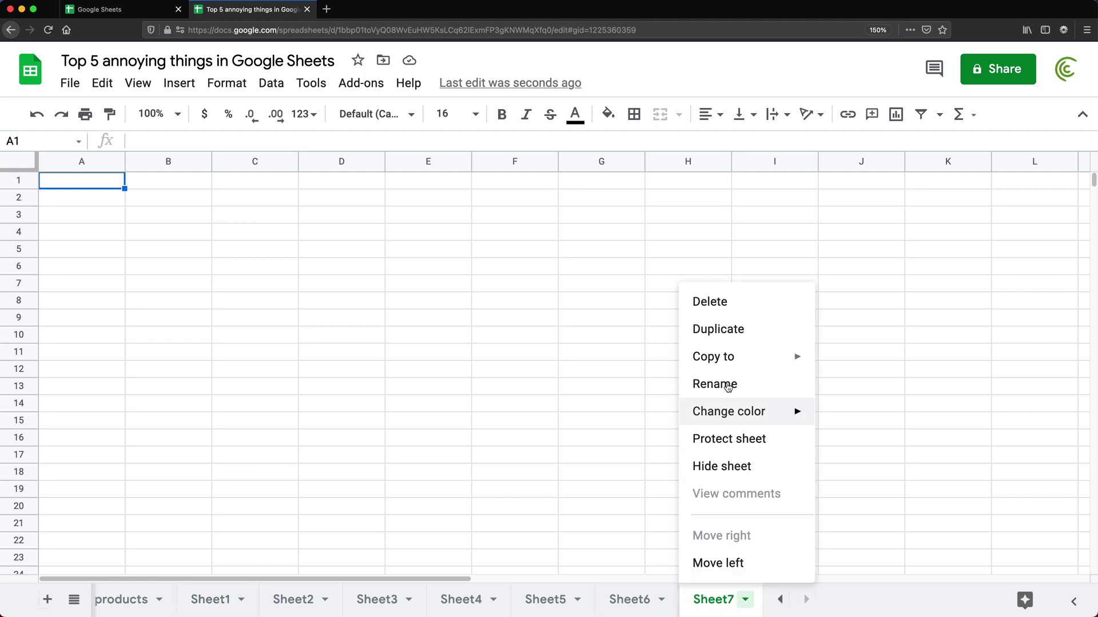
{"action": "left_click", "coordinate": [735, 305]}
{"action": "left_click", "coordinate": [750, 355]}
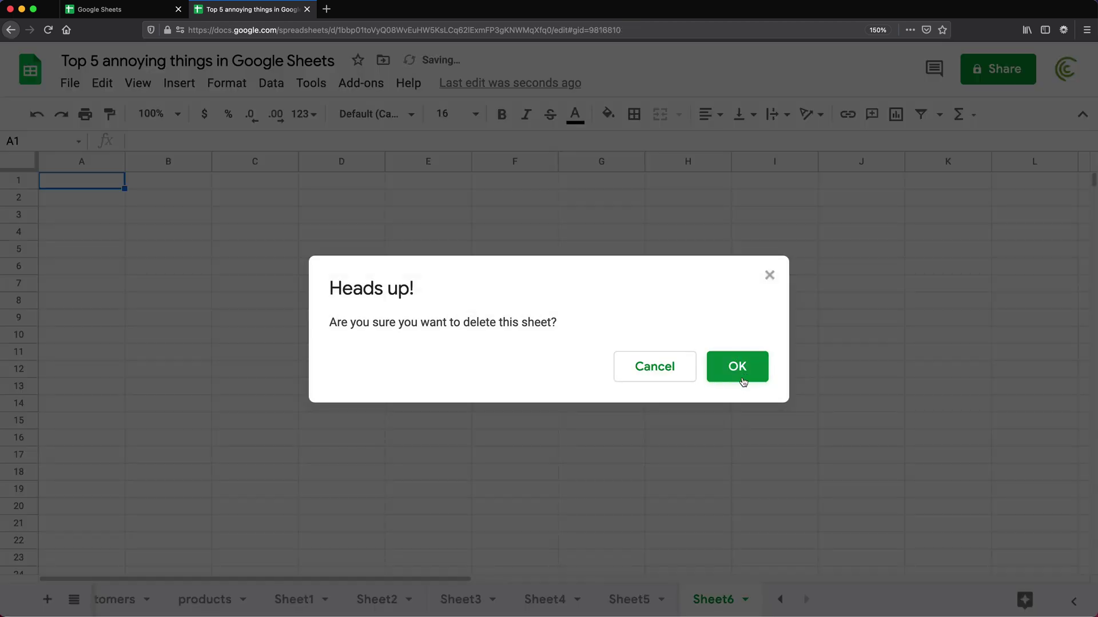
- Delete the Sheet6 tab and confirm
{"action": "left_click", "coordinate": [745, 599]}
{"action": "left_click", "coordinate": [721, 302]}
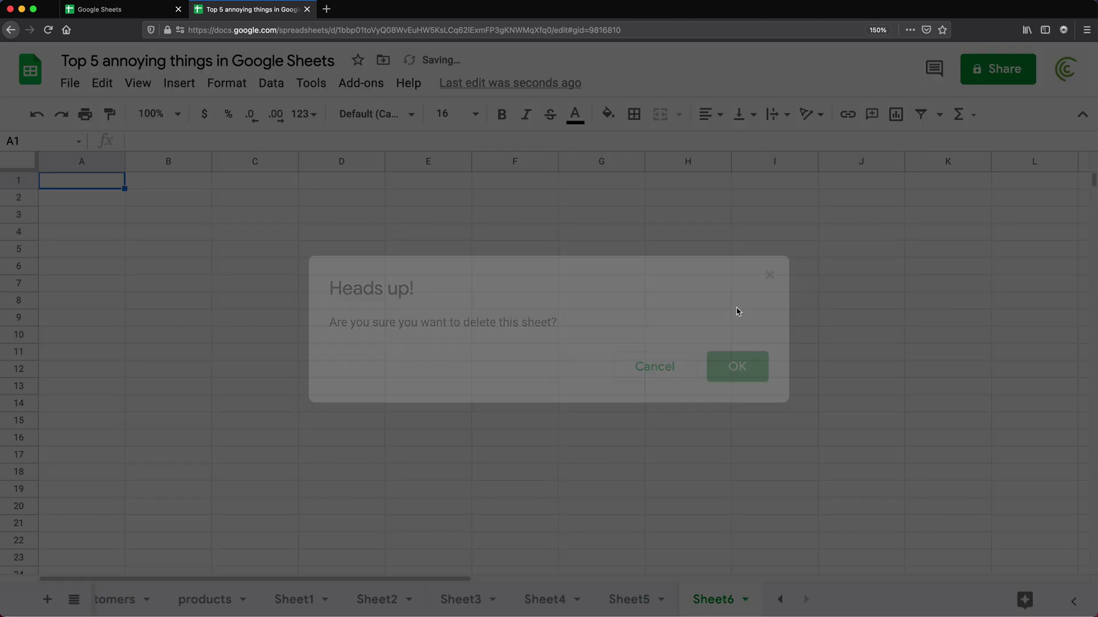
{"action": "left_click", "coordinate": [736, 365]}
- On the products sheet, select Brand cells E2:E25 and start conditional formatting
{"action": "left_click", "coordinate": [239, 604]}
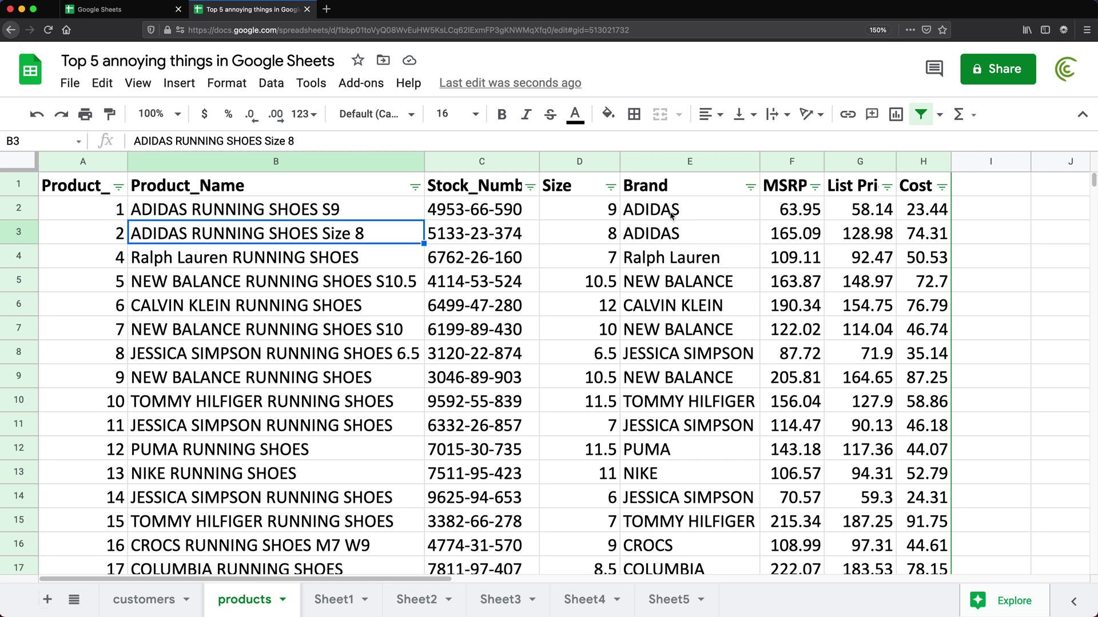
{"action": "left_click_drag", "start_coordinate": [670, 213], "coordinate": [711, 426]}
{"action": "scroll", "coordinate": [698, 373], "scroll_direction": "up", "scroll_amount": 5}
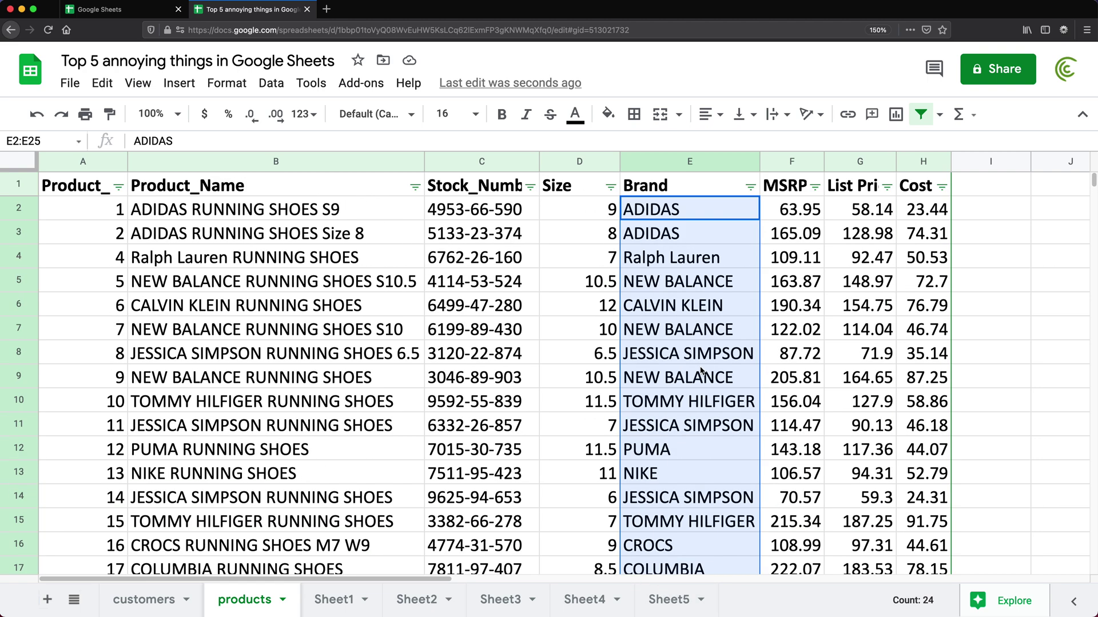
{"action": "left_click", "coordinate": [226, 83]}
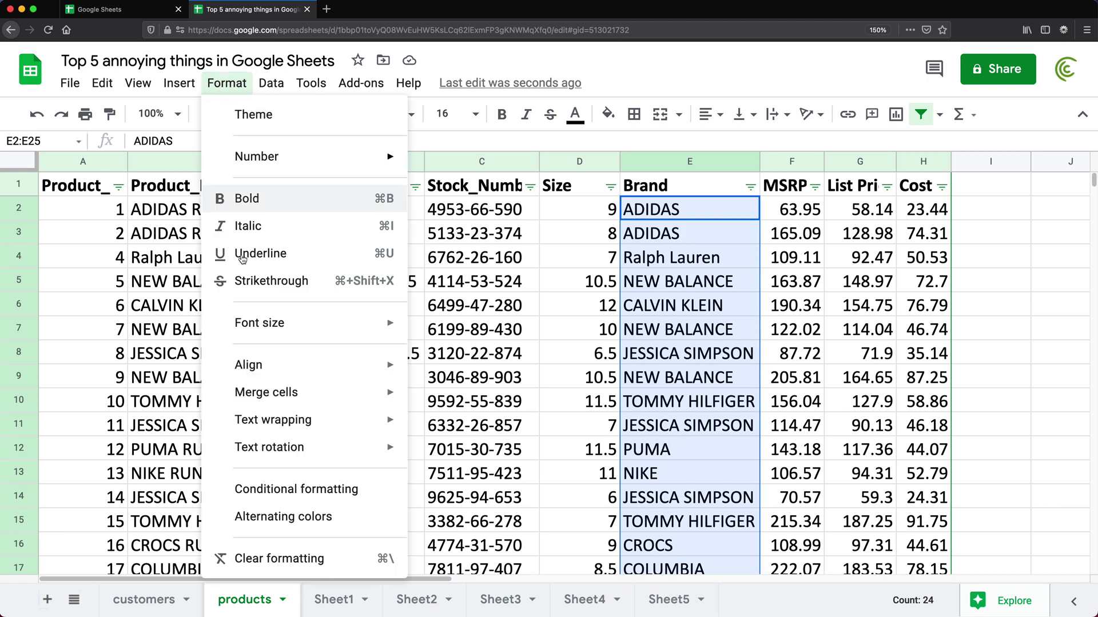
{"action": "left_click", "coordinate": [305, 490]}
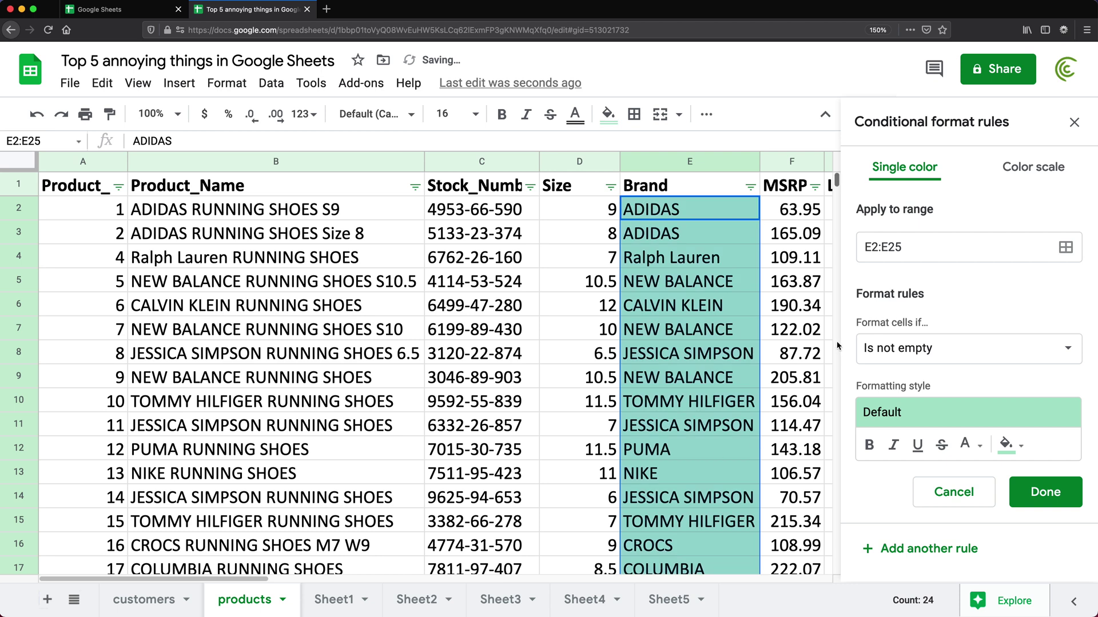
- Set the rule to Custom formula is =COUNTIF(E:E,E2)>1
{"action": "left_click", "coordinate": [930, 358]}
{"action": "scroll", "coordinate": [946, 451], "scroll_direction": "down", "scroll_amount": 5}
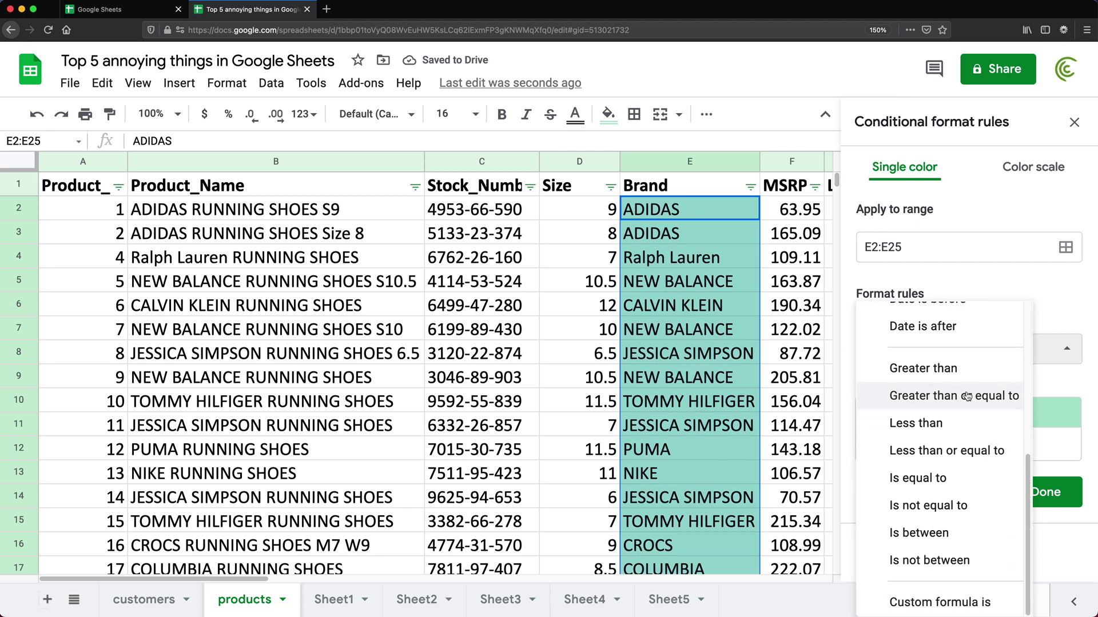
{"action": "scroll", "coordinate": [965, 400], "scroll_direction": "up", "scroll_amount": 5}
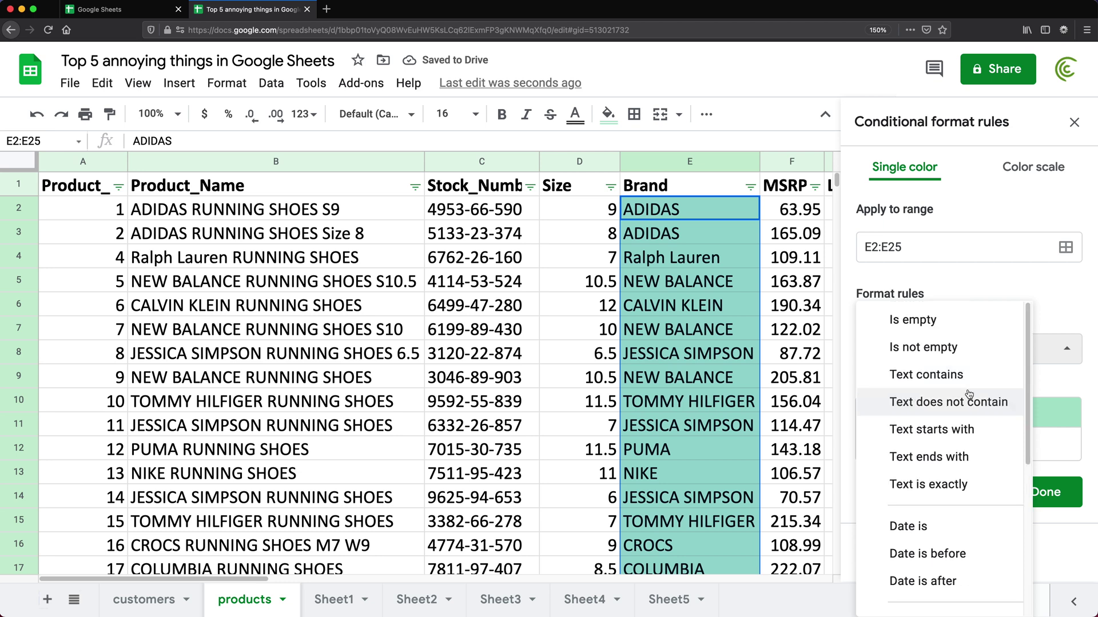
{"action": "scroll", "coordinate": [969, 394], "scroll_direction": "down", "scroll_amount": 5}
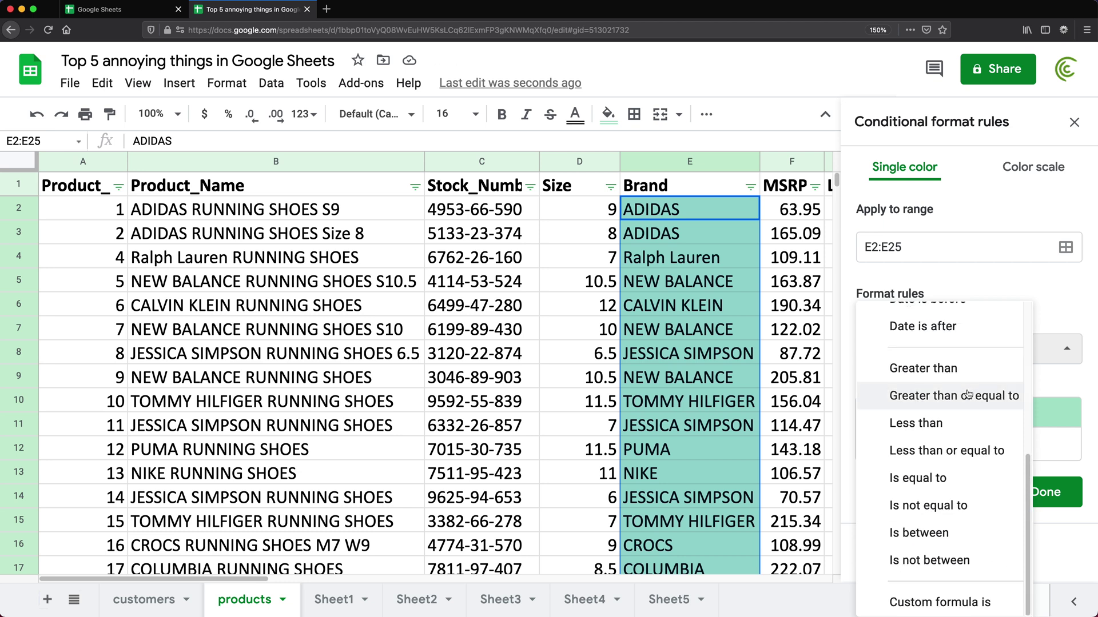
{"action": "left_click", "coordinate": [939, 601]}
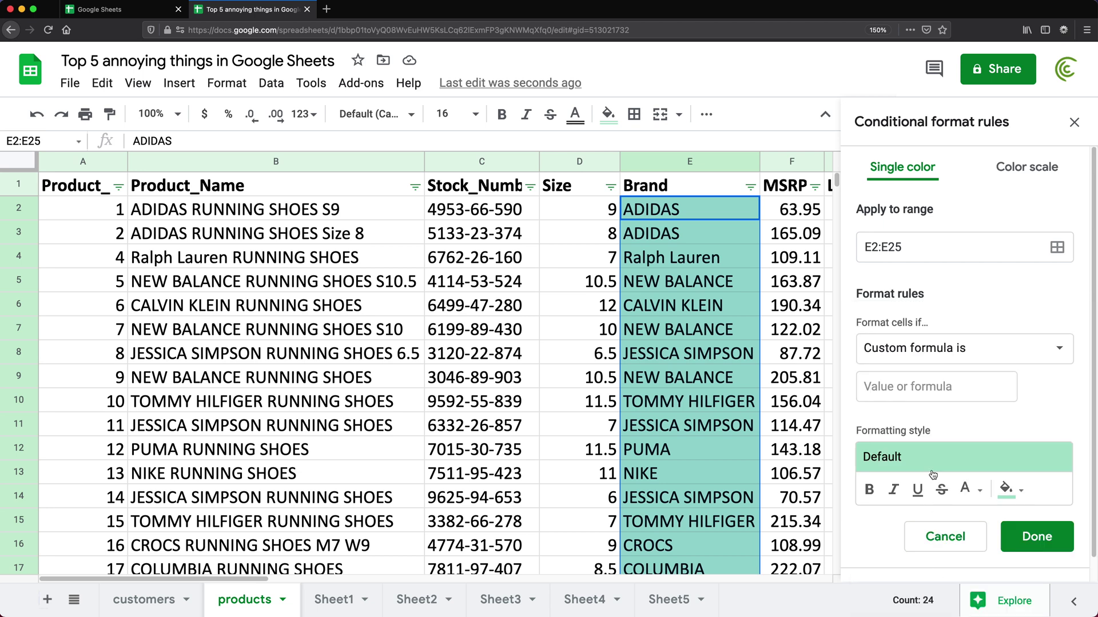
{"action": "left_click", "coordinate": [905, 389]}
{"action": "type", "text": "=C"}
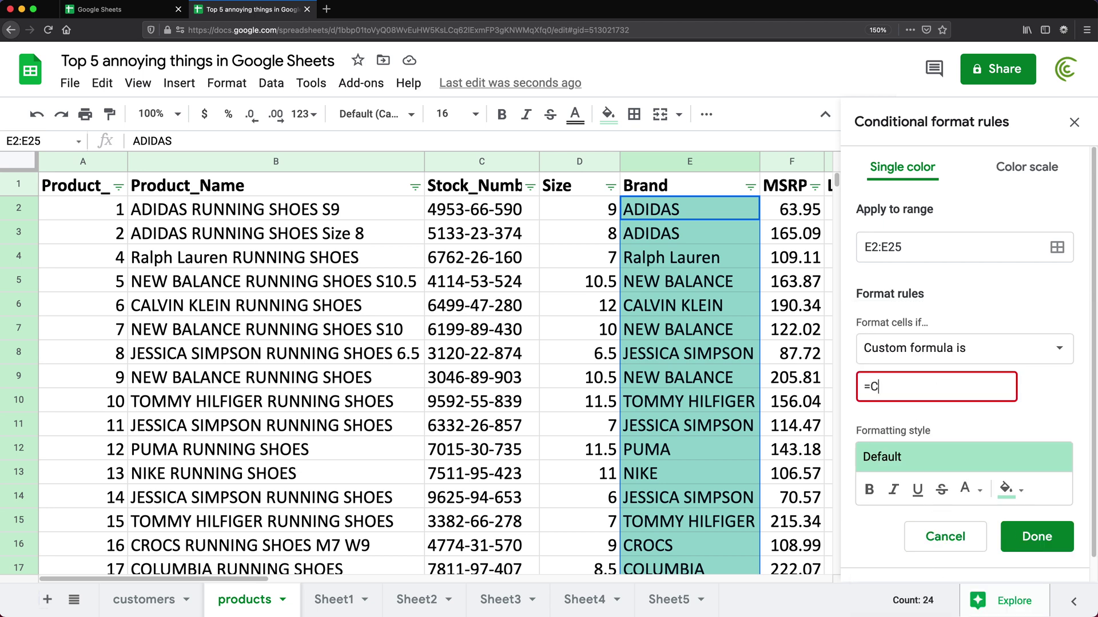
{"action": "type", "text": "OUNTIG"}
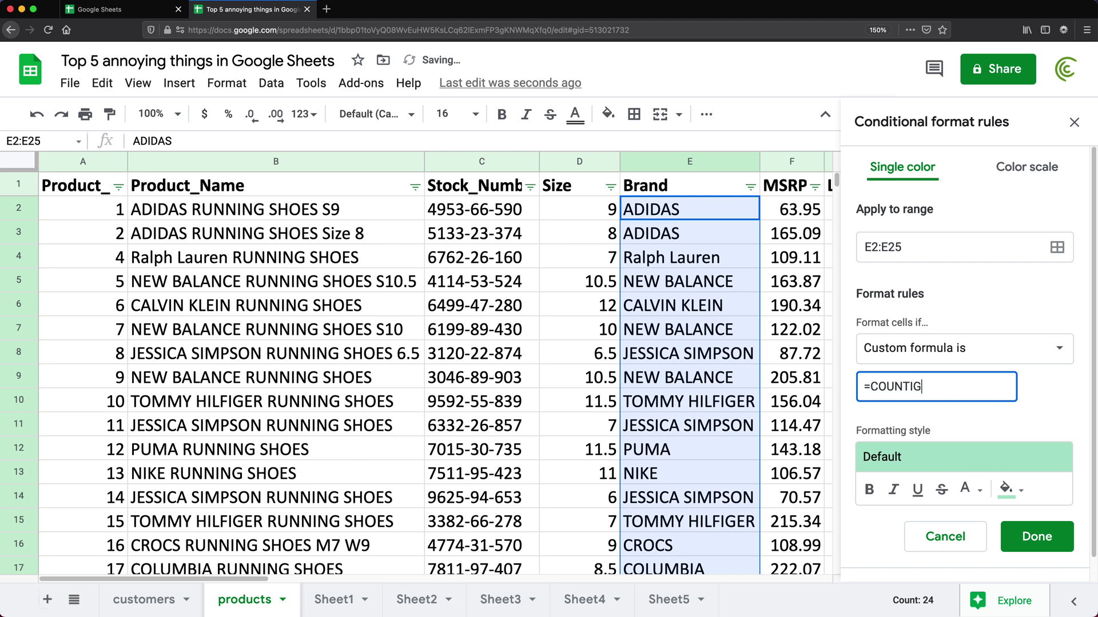
{"action": "key", "text": "BackSpace"}
{"action": "type", "text": "F("}
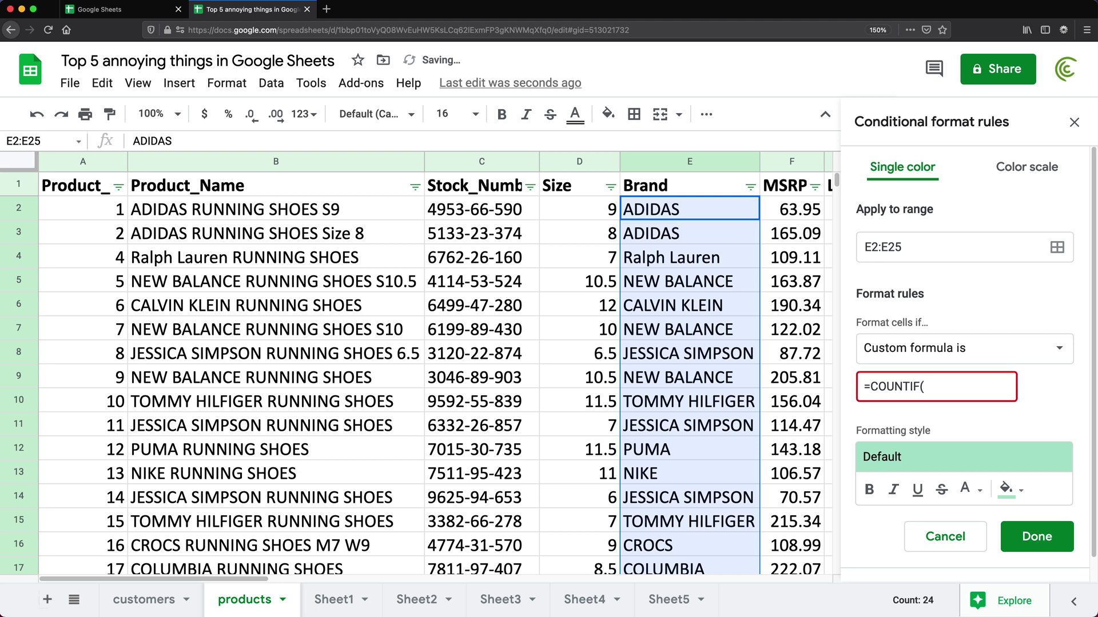
{"action": "type", "text": "E:E,"}
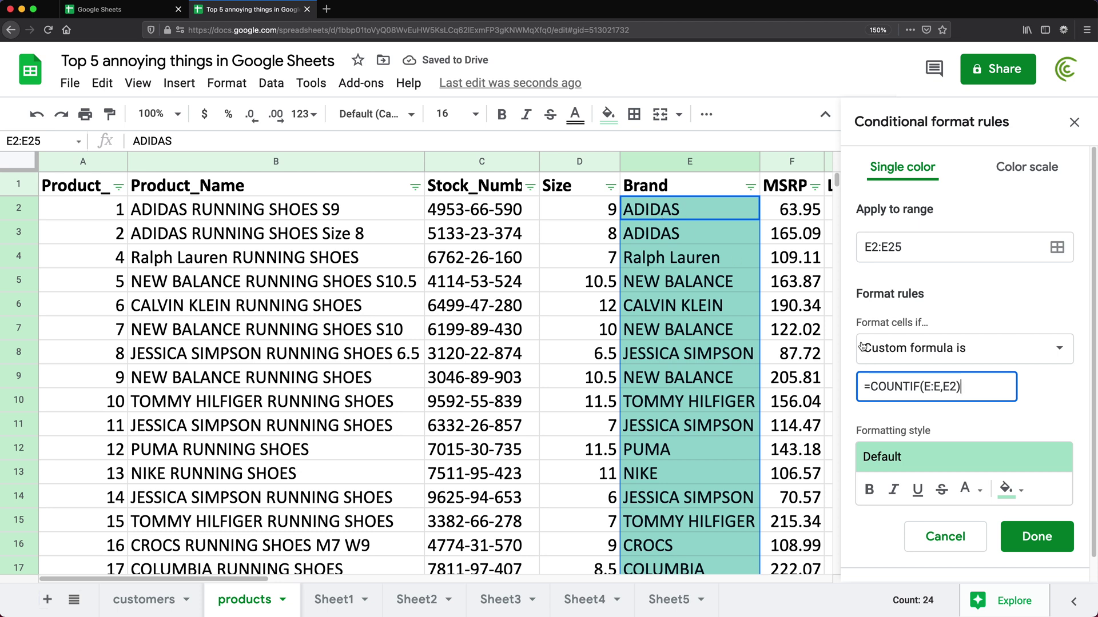
{"action": "type", "text": ">1"}
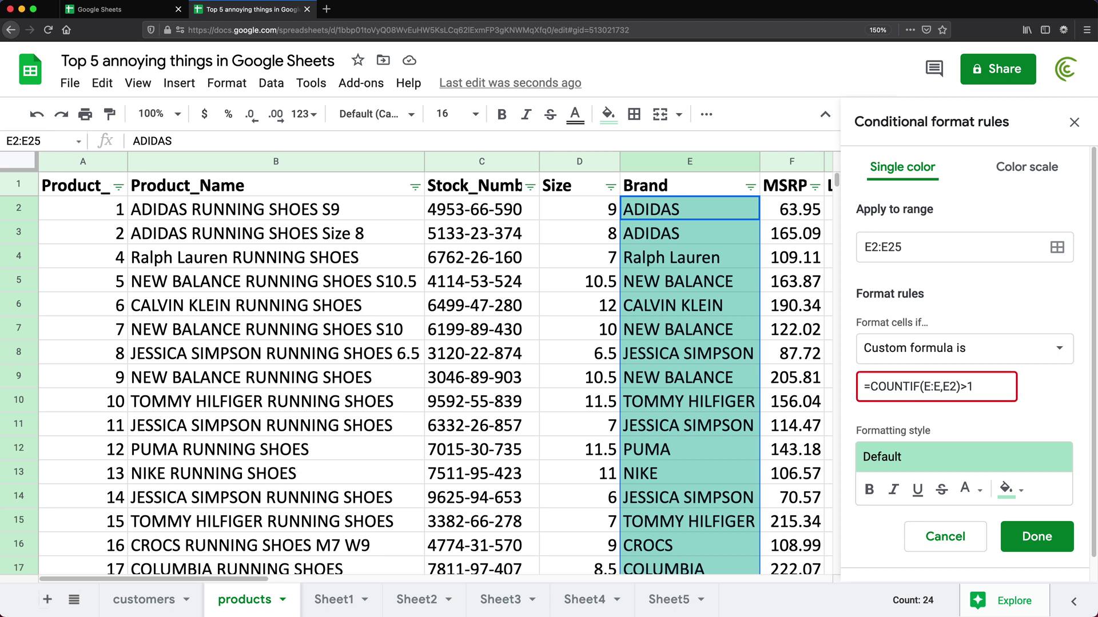
{"action": "scroll", "coordinate": [650, 502], "scroll_direction": "down", "scroll_amount": 3}
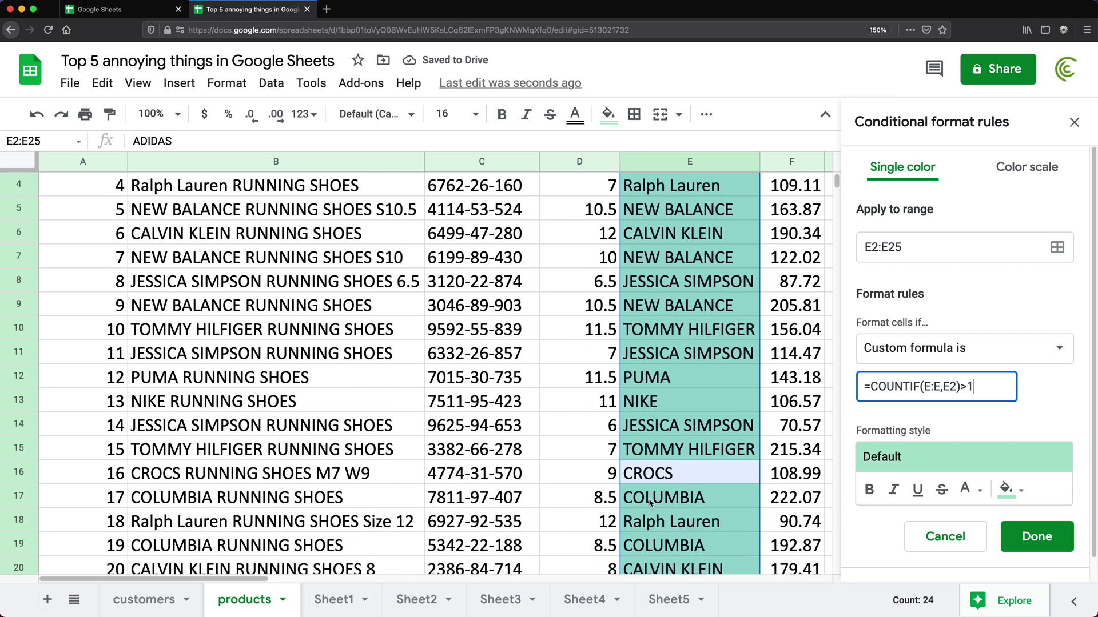
{"action": "scroll", "coordinate": [685, 480], "scroll_direction": "down", "scroll_amount": 5}
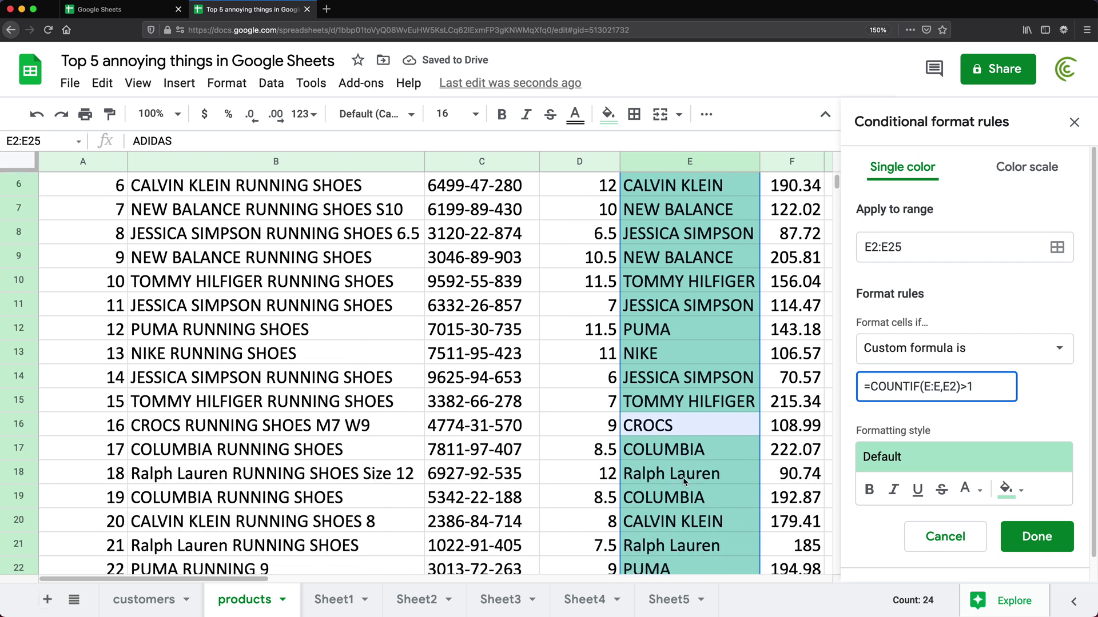
{"action": "scroll", "coordinate": [656, 304], "scroll_direction": "down", "scroll_amount": 3}
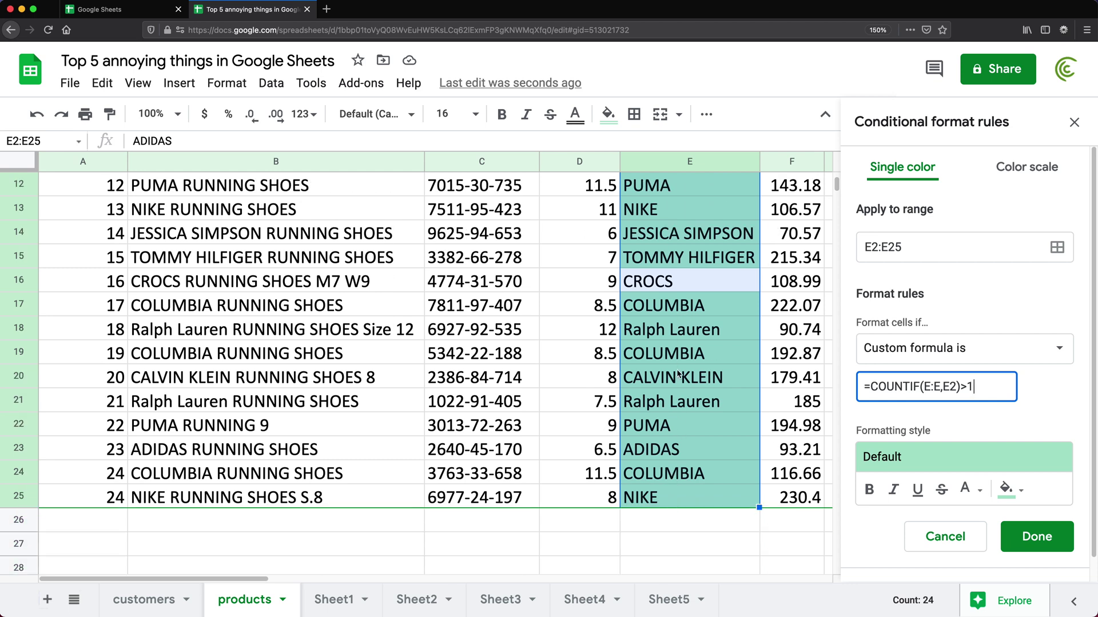
{"action": "scroll", "coordinate": [679, 375], "scroll_direction": "up", "scroll_amount": 11}
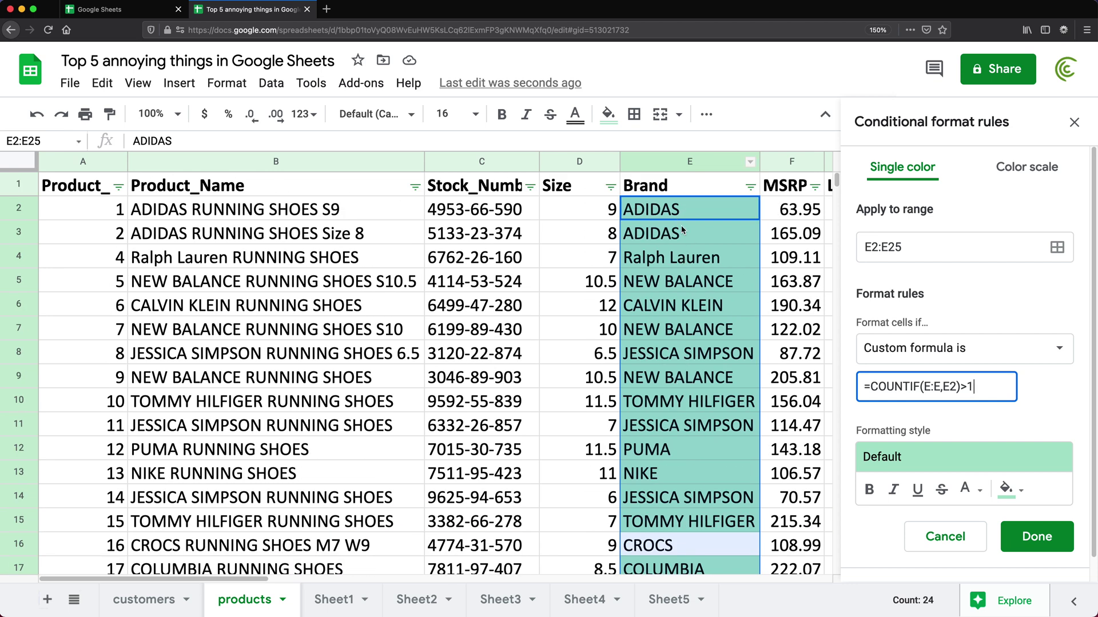
- Save the duplicate rule and change E2 to 'ADIDAS 2'
{"action": "left_click", "coordinate": [1036, 536]}
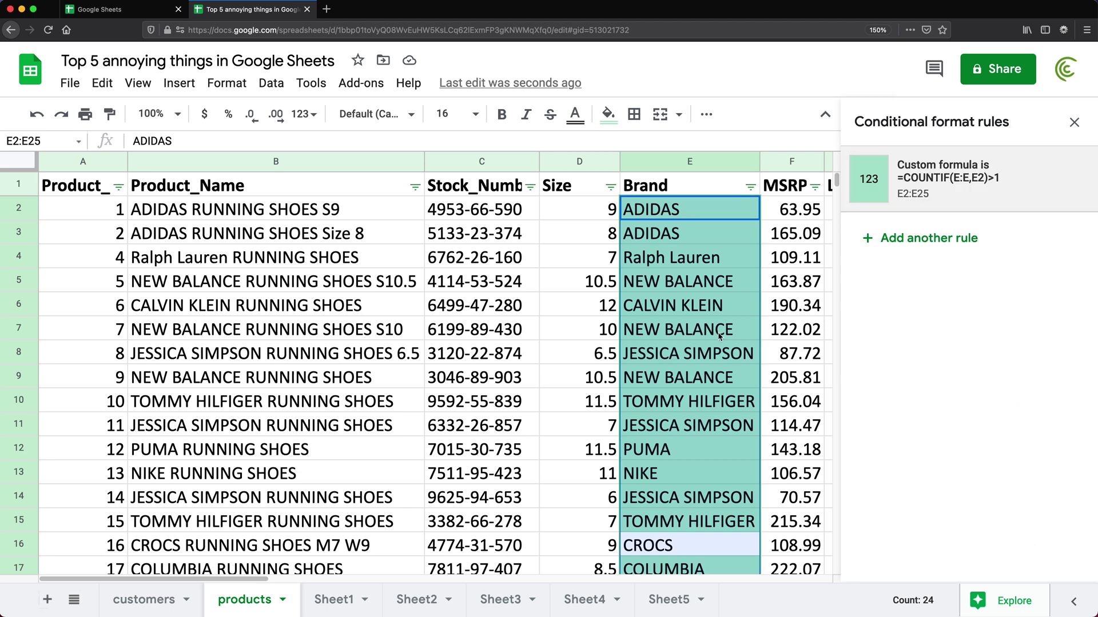
{"action": "left_click", "coordinate": [678, 254]}
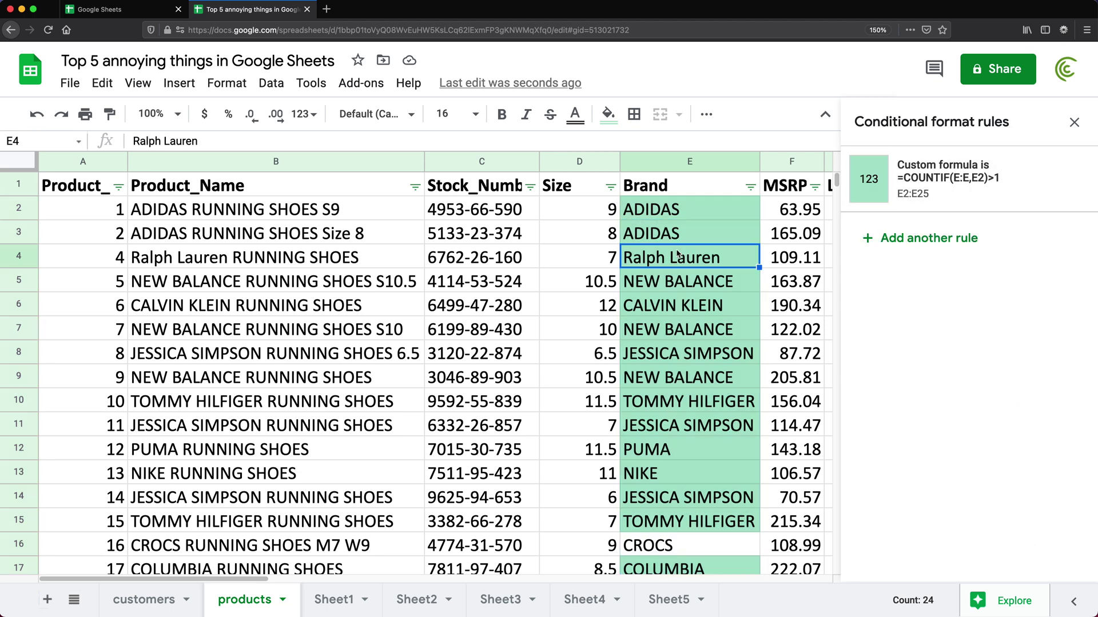
{"action": "left_click", "coordinate": [668, 209]}
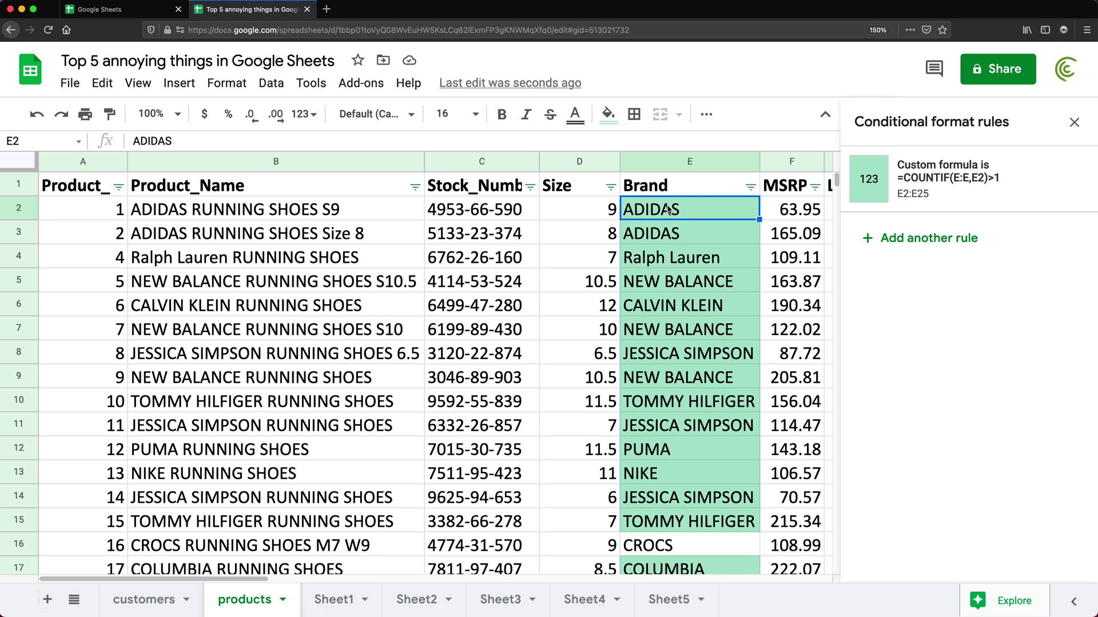
{"action": "double_click", "coordinate": [682, 212]}
{"action": "type", "text": "2"}
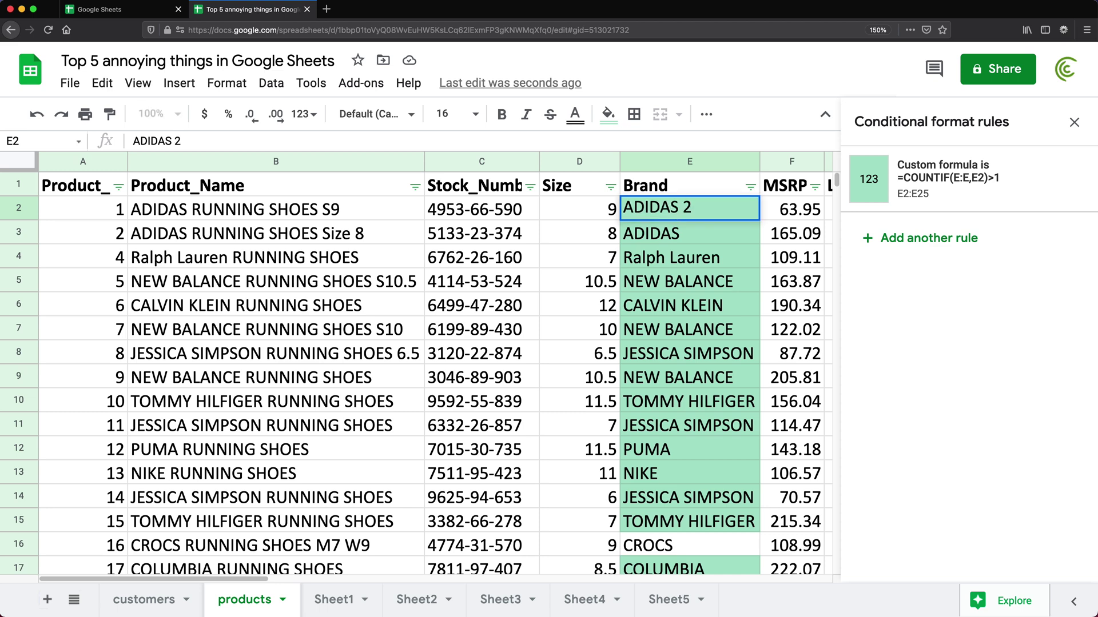
{"action": "key", "text": "Return"}
- Change E23 to 'ADIDAS 3', then open the COUNTIF rule card for editing
{"action": "scroll", "coordinate": [673, 215], "scroll_direction": "down", "scroll_amount": 1}
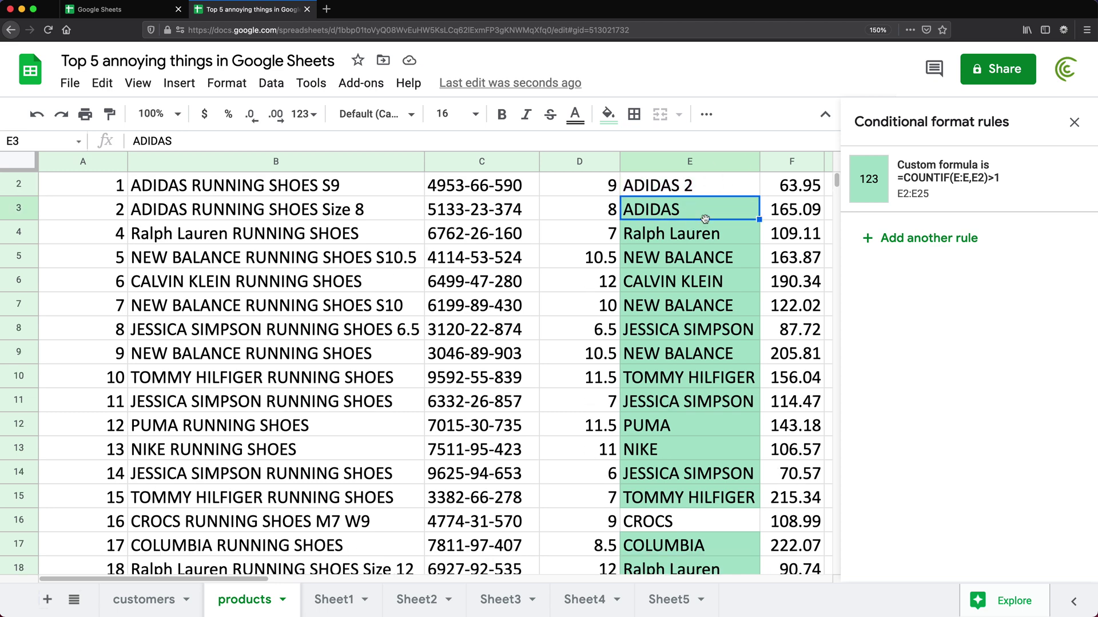
{"action": "scroll", "coordinate": [692, 366], "scroll_direction": "down", "scroll_amount": 2}
{"action": "scroll", "coordinate": [691, 362], "scroll_direction": "up", "scroll_amount": 1}
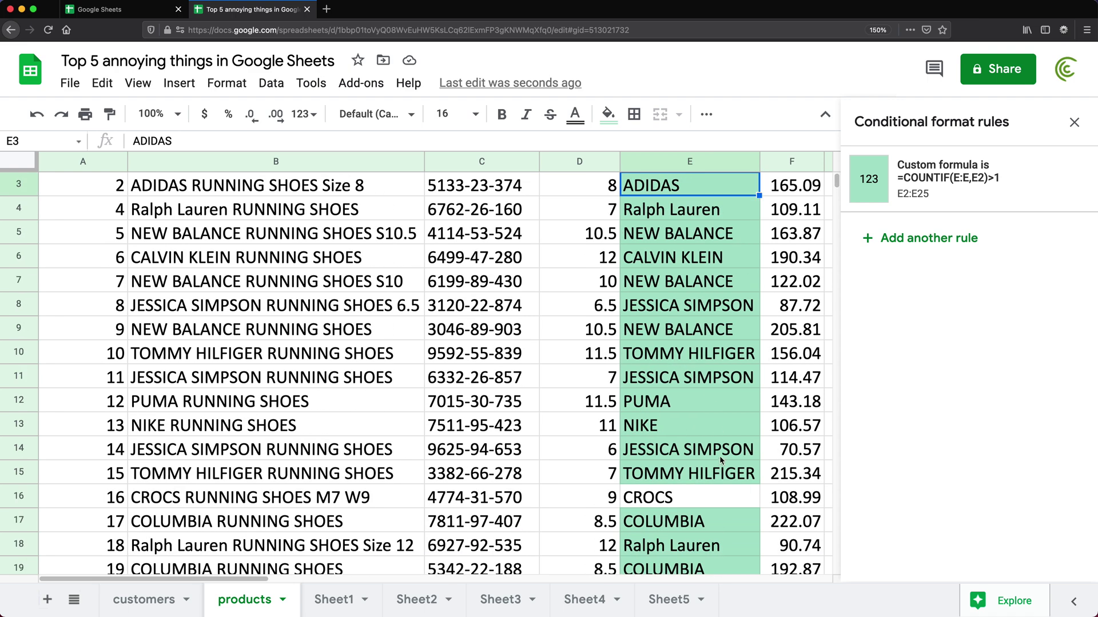
{"action": "scroll", "coordinate": [719, 455], "scroll_direction": "down", "scroll_amount": 3}
{"action": "left_click", "coordinate": [690, 497]}
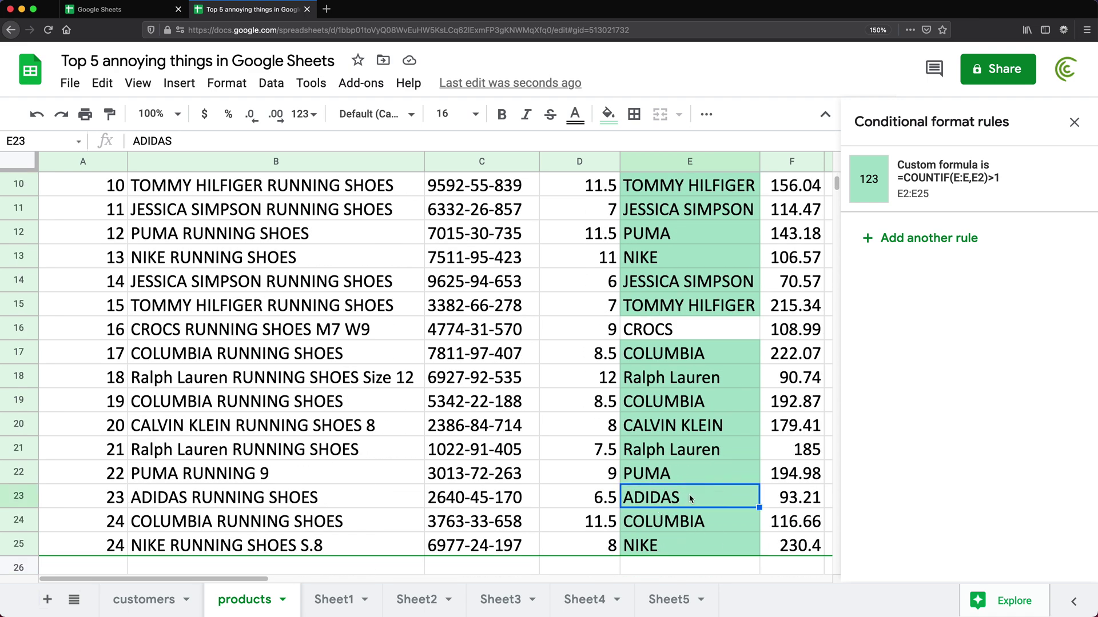
{"action": "double_click", "coordinate": [694, 494]}
{"action": "type", "text": "3"}
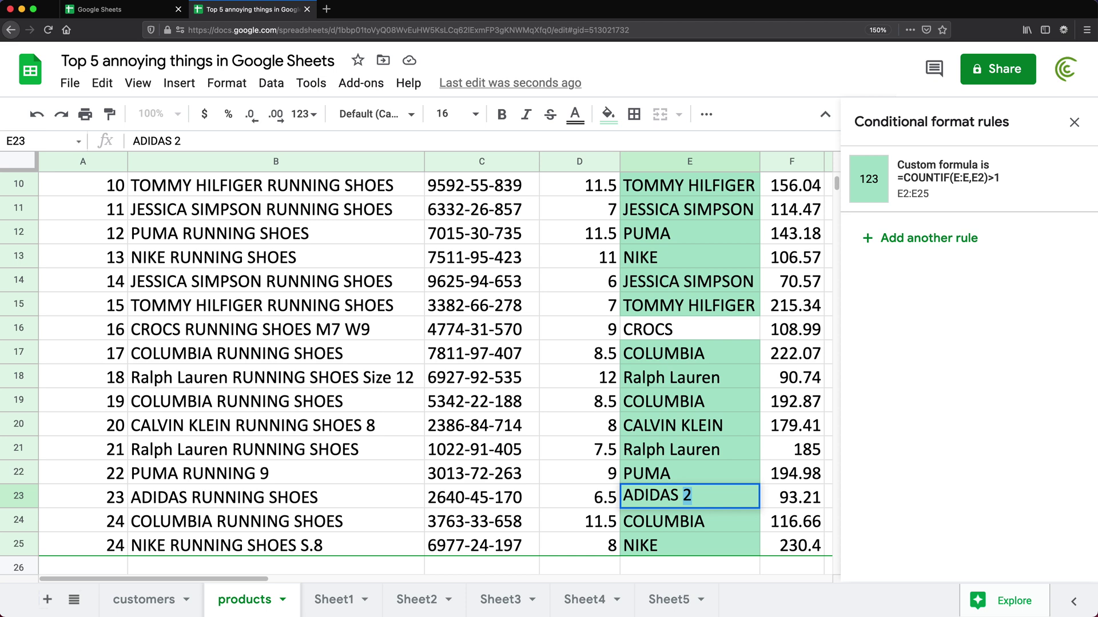
{"action": "key", "text": "Return"}
{"action": "left_click", "coordinate": [684, 490]}
{"action": "scroll", "coordinate": [677, 346], "scroll_direction": "up", "scroll_amount": 3}
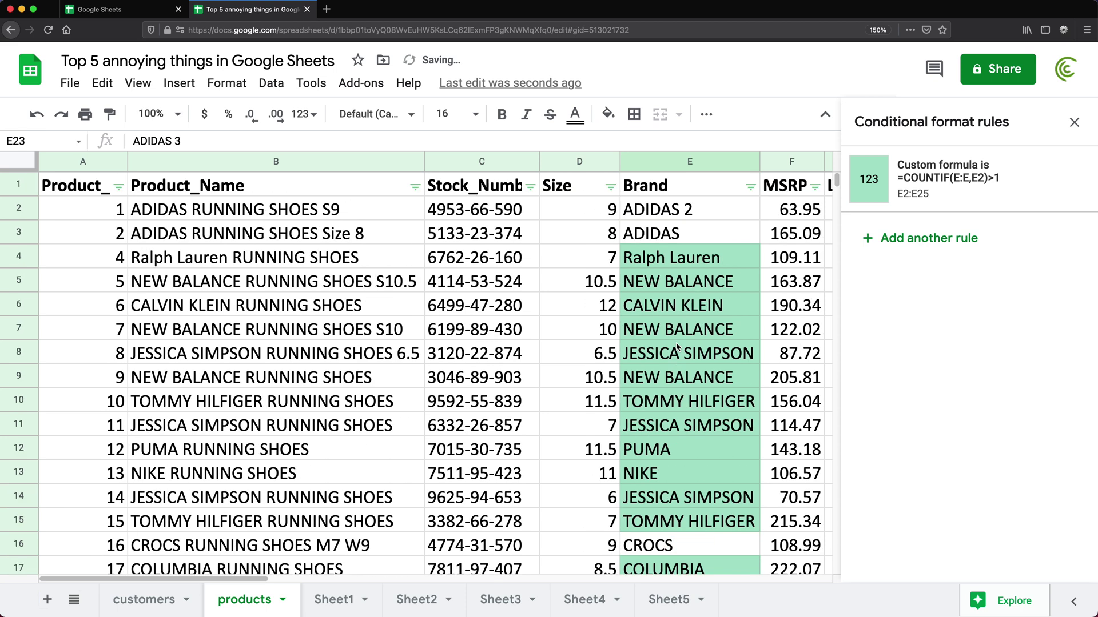
{"action": "left_click", "coordinate": [693, 233]}
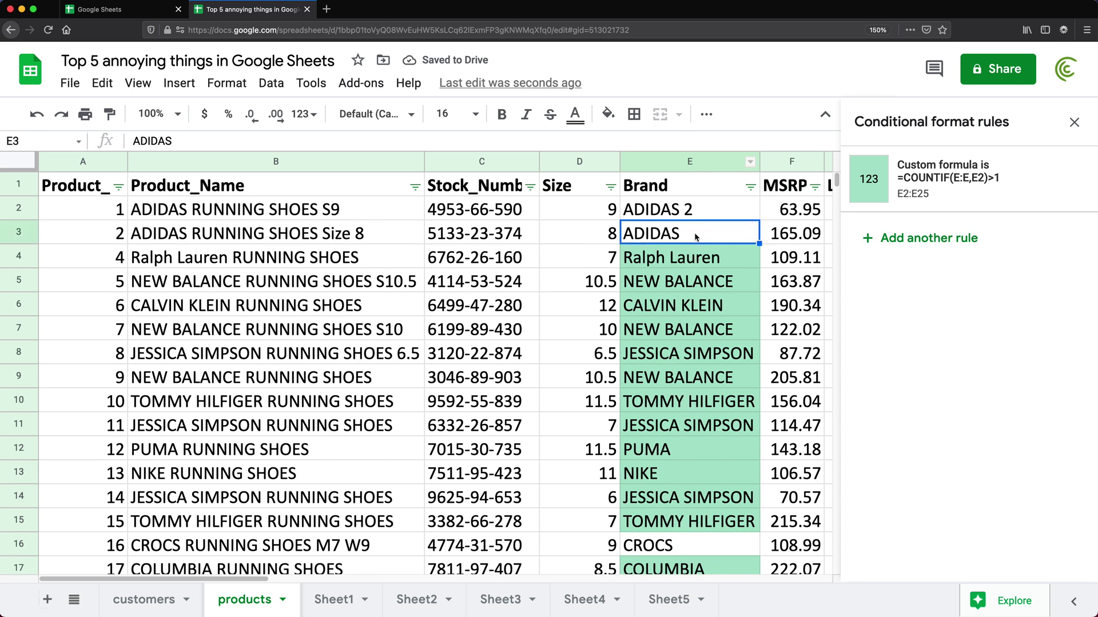
{"action": "left_click", "coordinate": [972, 189]}
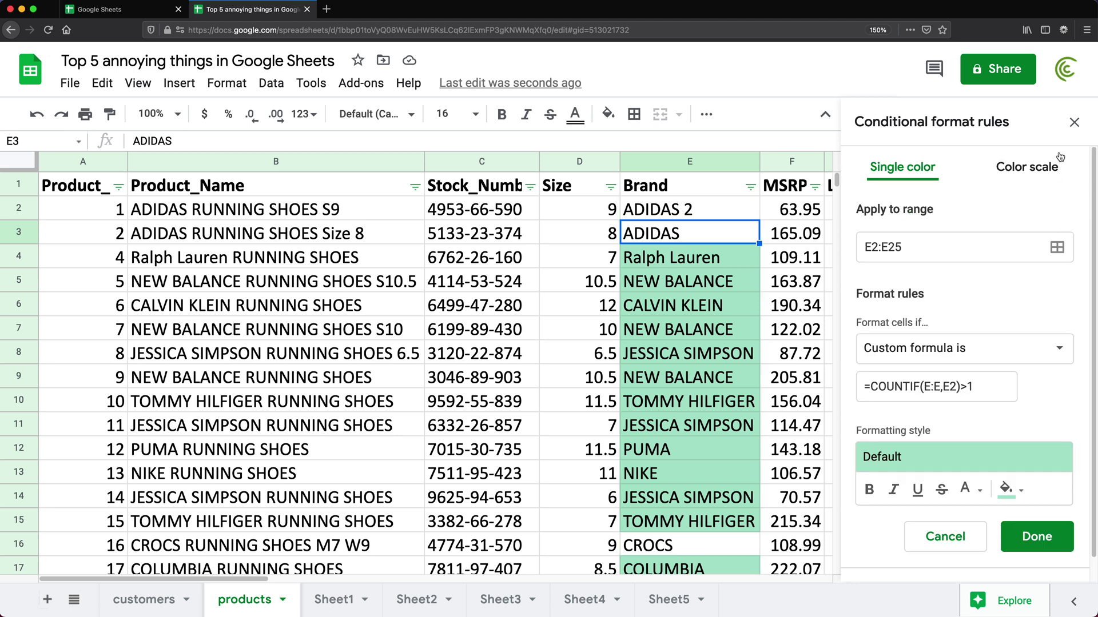
- Select List Price cells G2:G25, start a new conditional formatting rule, and list its conditions
{"action": "left_click", "coordinate": [1075, 122]}
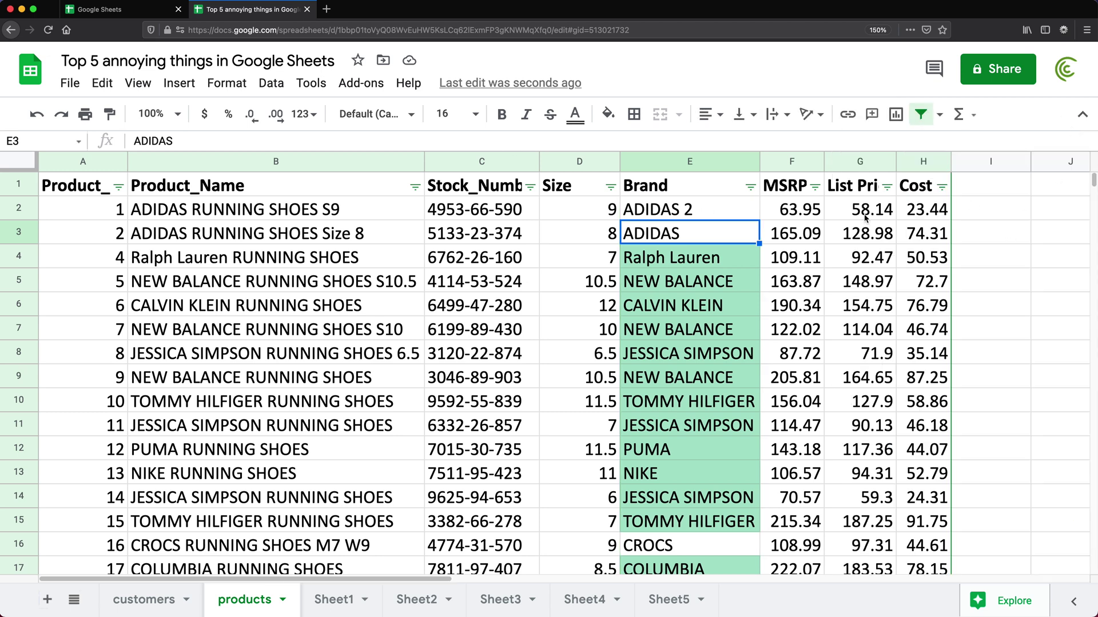
{"action": "left_click_drag", "start_coordinate": [865, 212], "coordinate": [875, 279]}
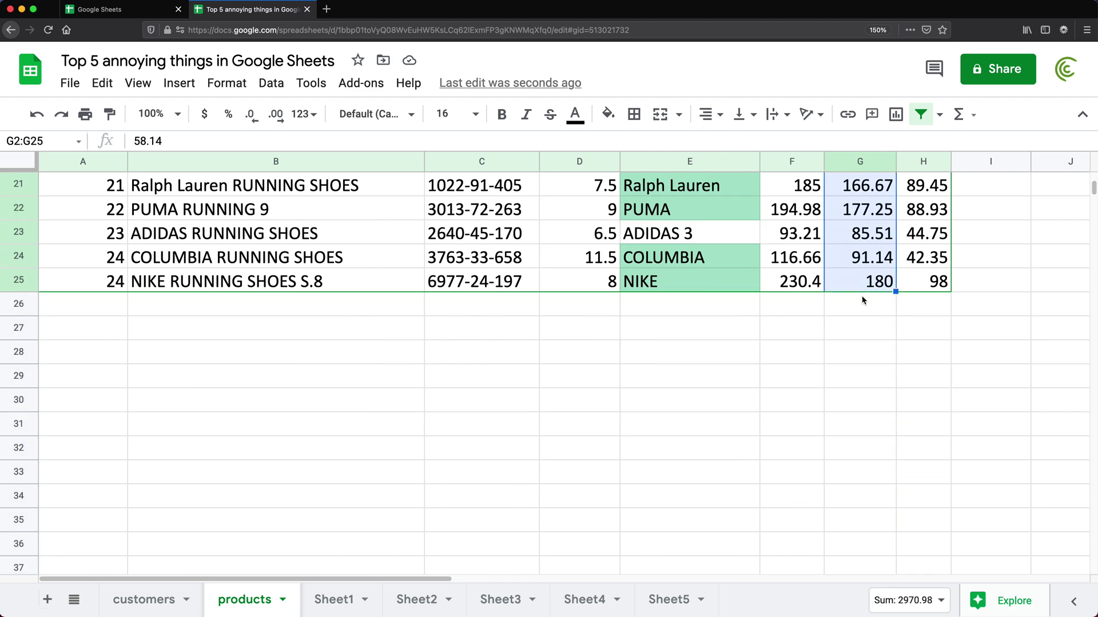
{"action": "scroll", "coordinate": [874, 315], "scroll_direction": "up", "scroll_amount": 10}
{"action": "left_click", "coordinate": [226, 83]}
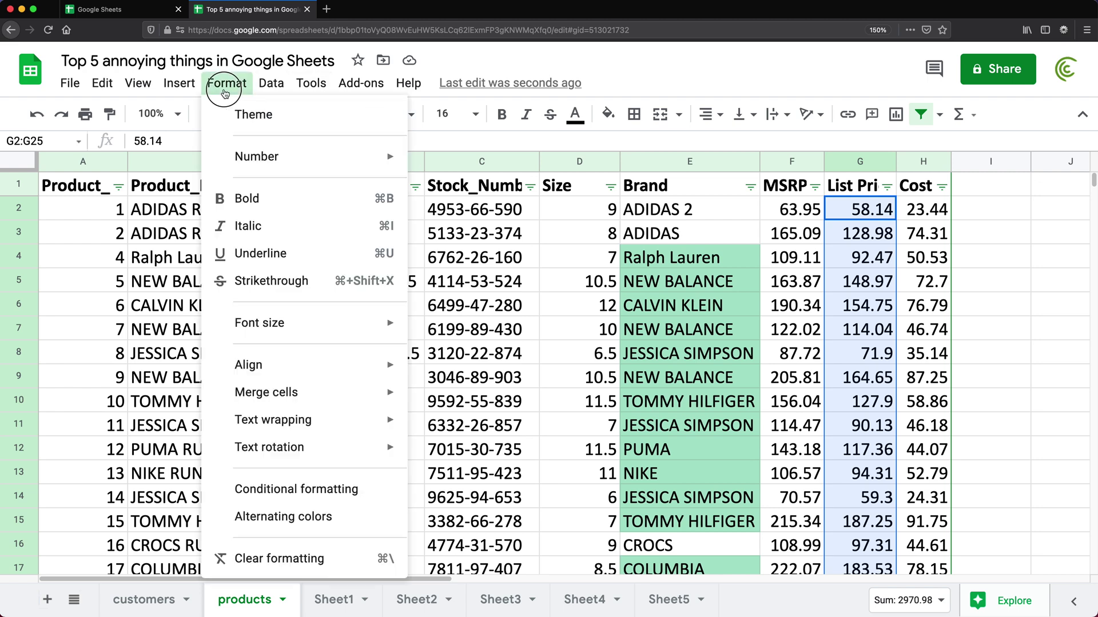
{"action": "left_click", "coordinate": [297, 490]}
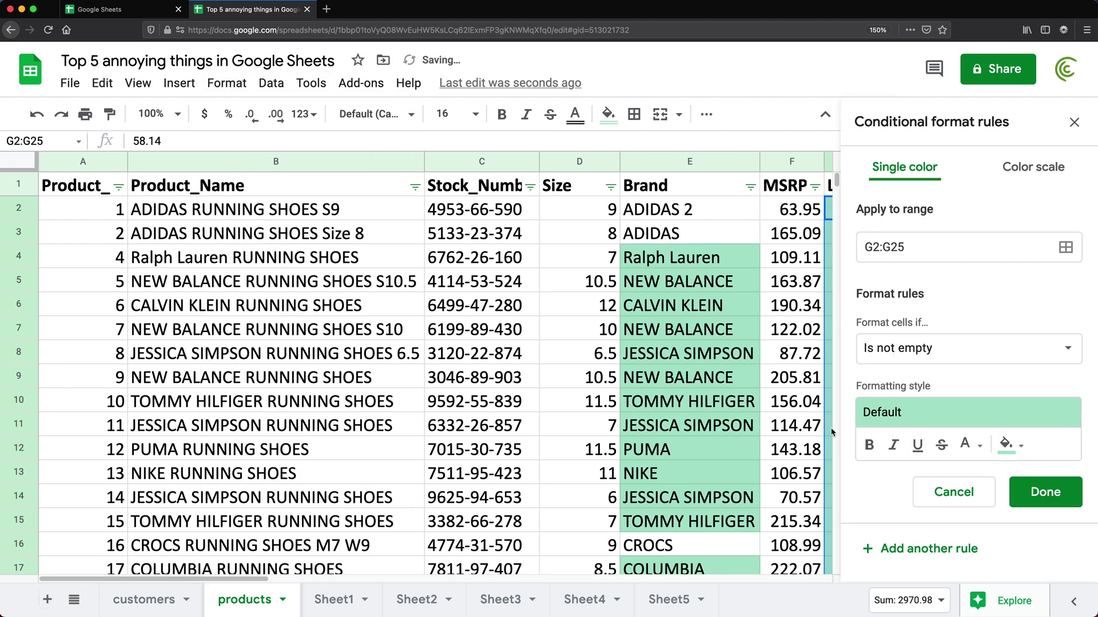
{"action": "left_click_drag", "start_coordinate": [257, 582], "coordinate": [511, 581]}
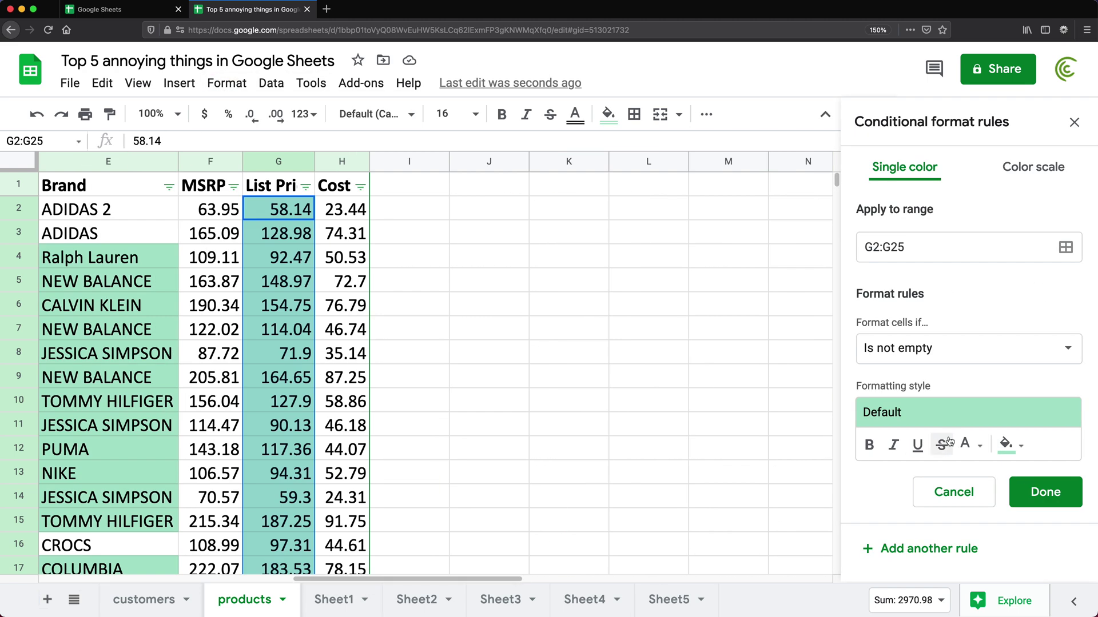
{"action": "left_click", "coordinate": [915, 347]}
{"action": "scroll", "coordinate": [915, 441], "scroll_direction": "down", "scroll_amount": 1}
{"action": "scroll", "coordinate": [962, 464], "scroll_direction": "down", "scroll_amount": 3}
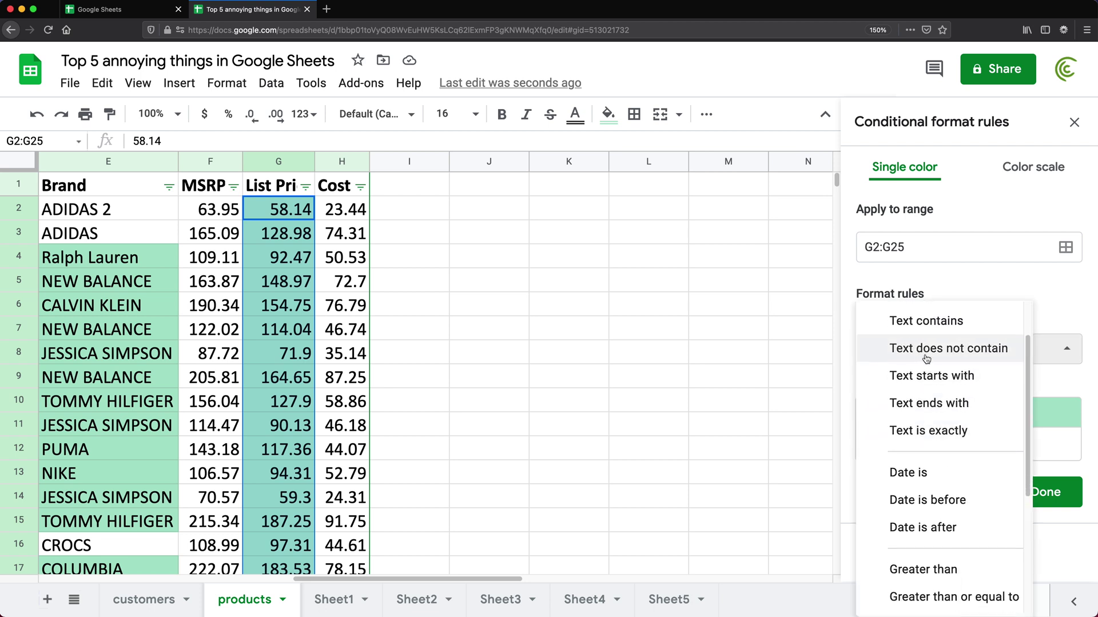
- Set the rule condition to 'Greater than' with a value of 100
{"action": "left_click", "coordinate": [937, 450]}
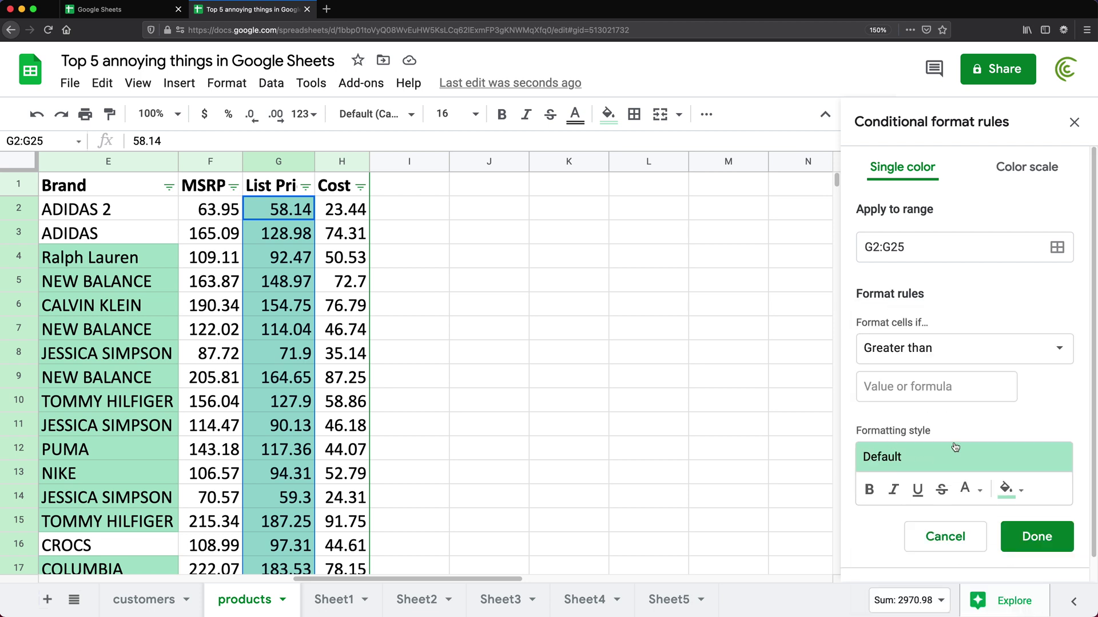
{"action": "left_click", "coordinate": [920, 373]}
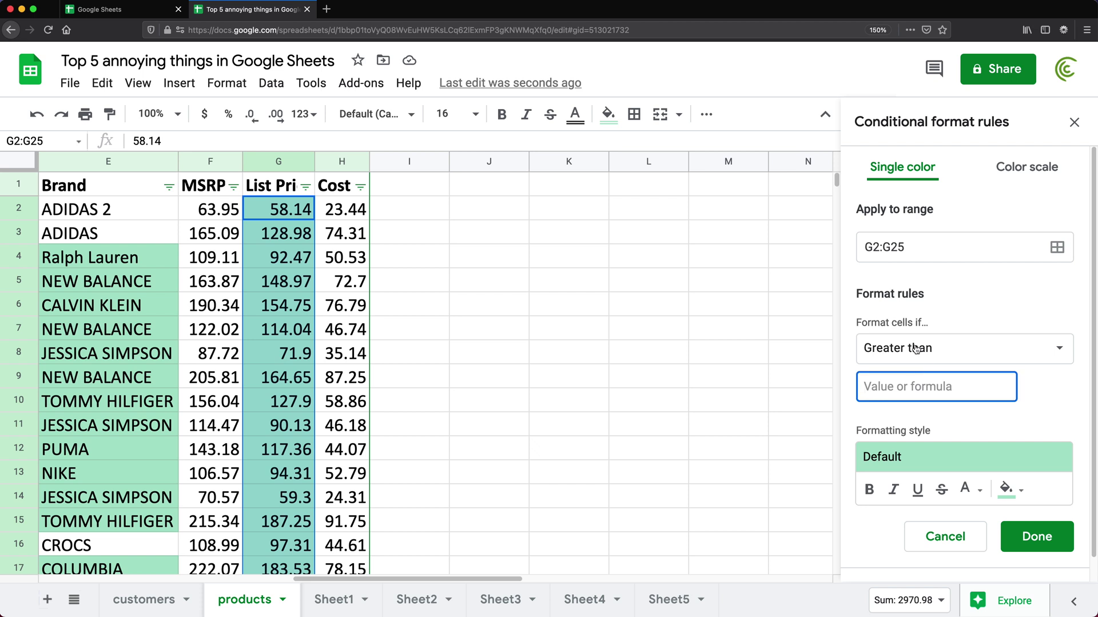
{"action": "type", "text": "100"}
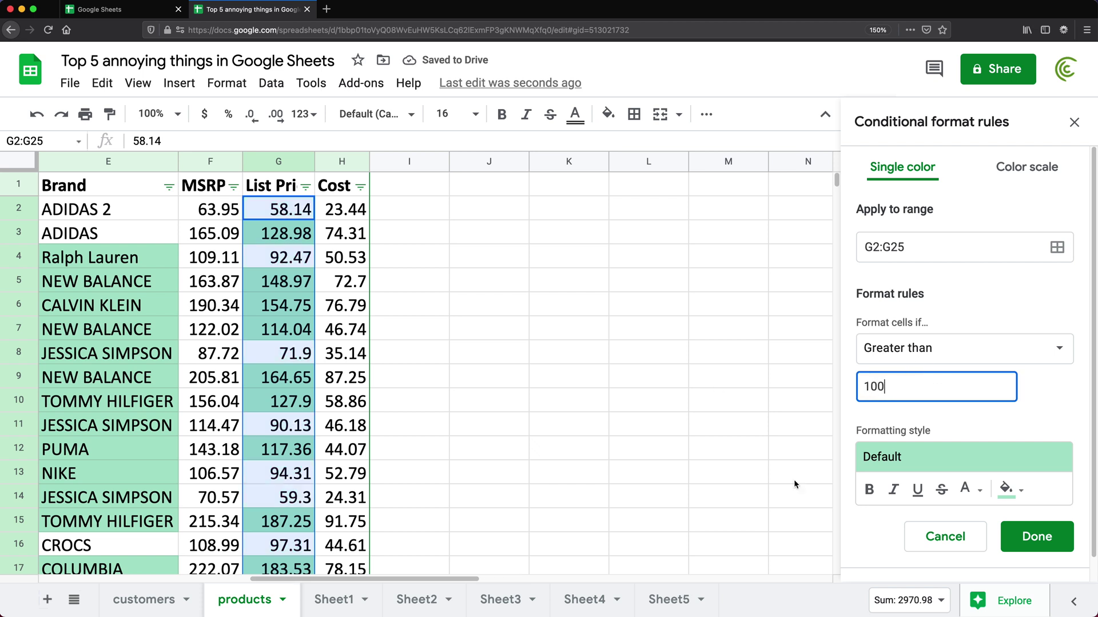
- Style matches with dark blue fill, white underlined text, and Bold and Italic left off
{"action": "scroll", "coordinate": [972, 474], "scroll_direction": "down", "scroll_amount": 1}
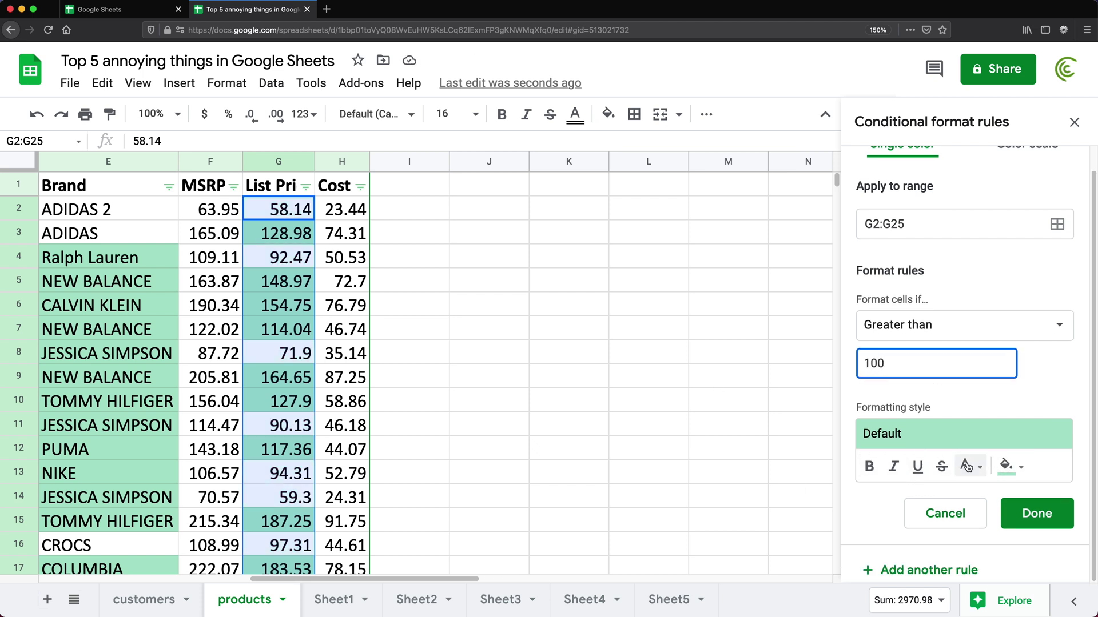
{"action": "left_click", "coordinate": [1002, 467]}
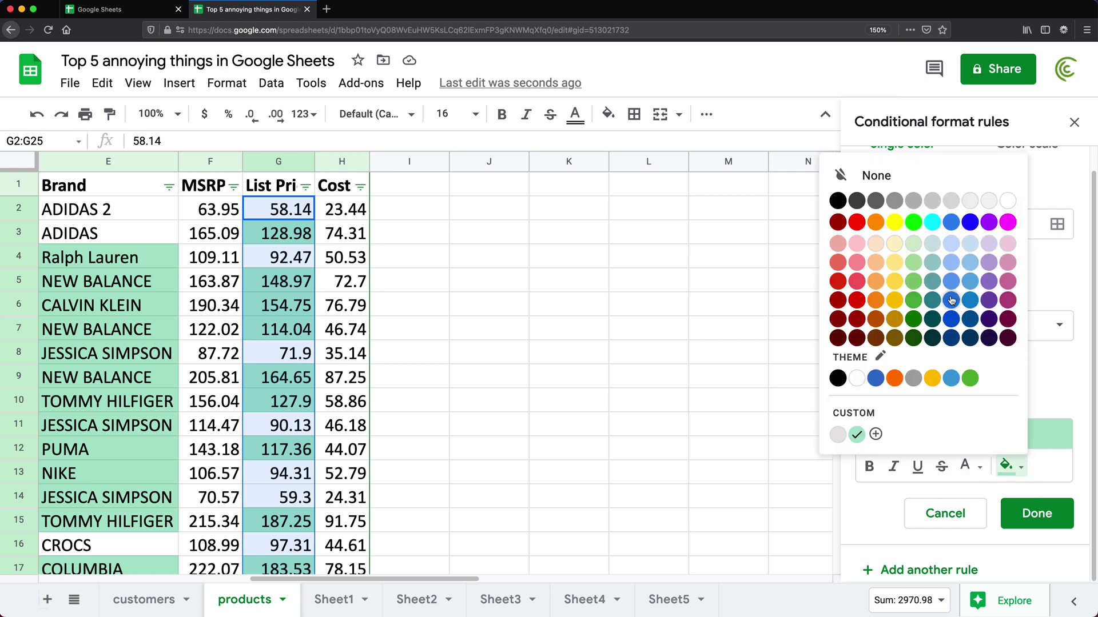
{"action": "left_click", "coordinate": [952, 325]}
{"action": "left_click", "coordinate": [967, 466]}
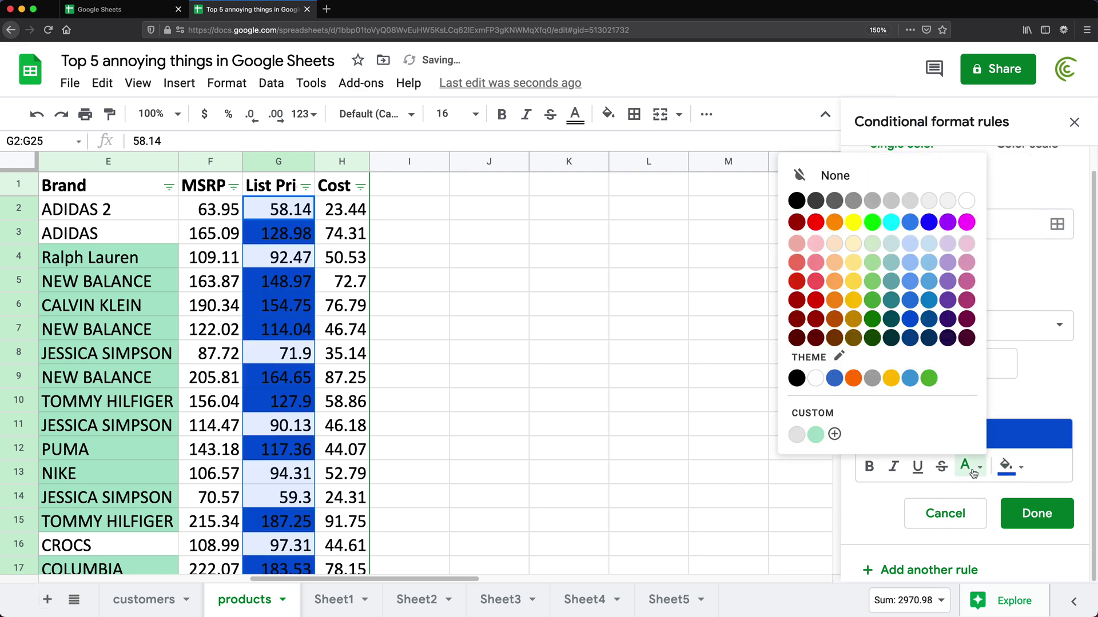
{"action": "left_click", "coordinate": [966, 203]}
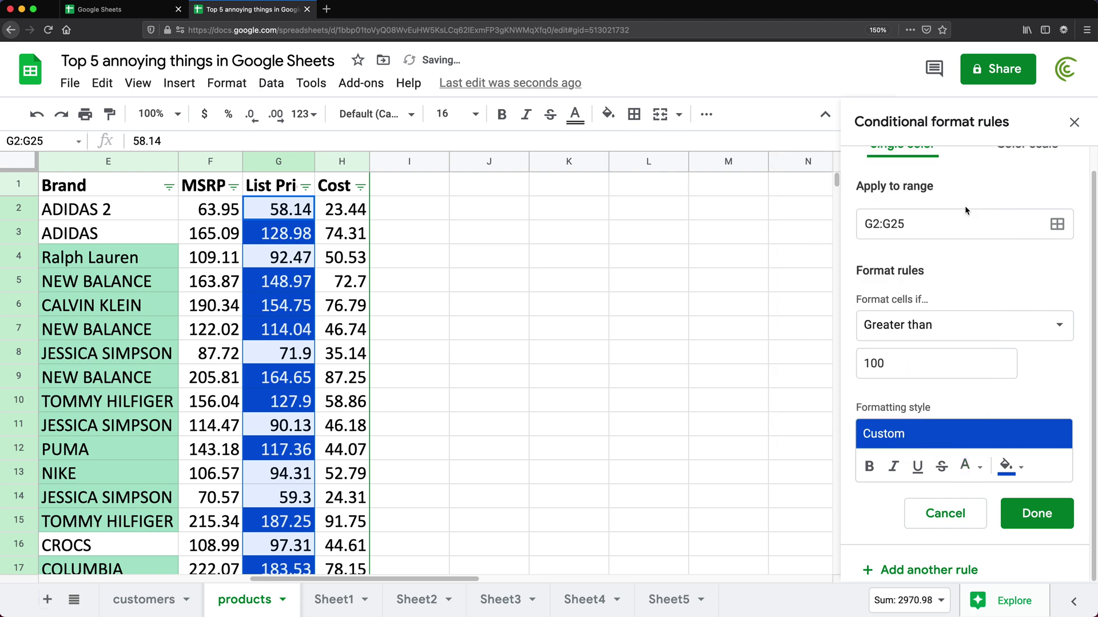
{"action": "left_click", "coordinate": [917, 467]}
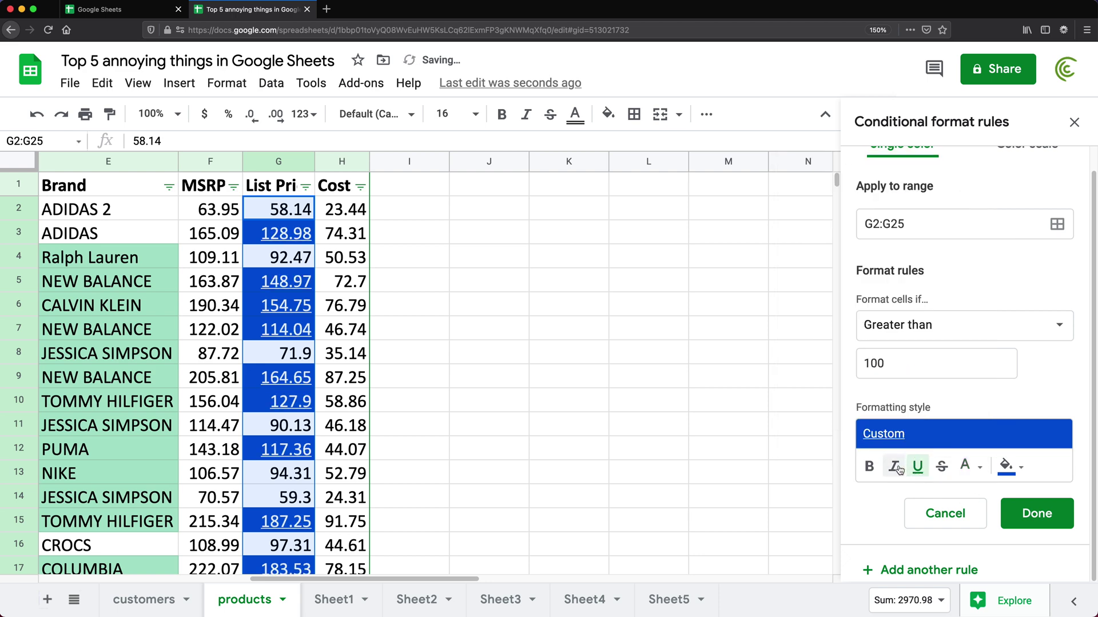
{"action": "left_click", "coordinate": [878, 471]}
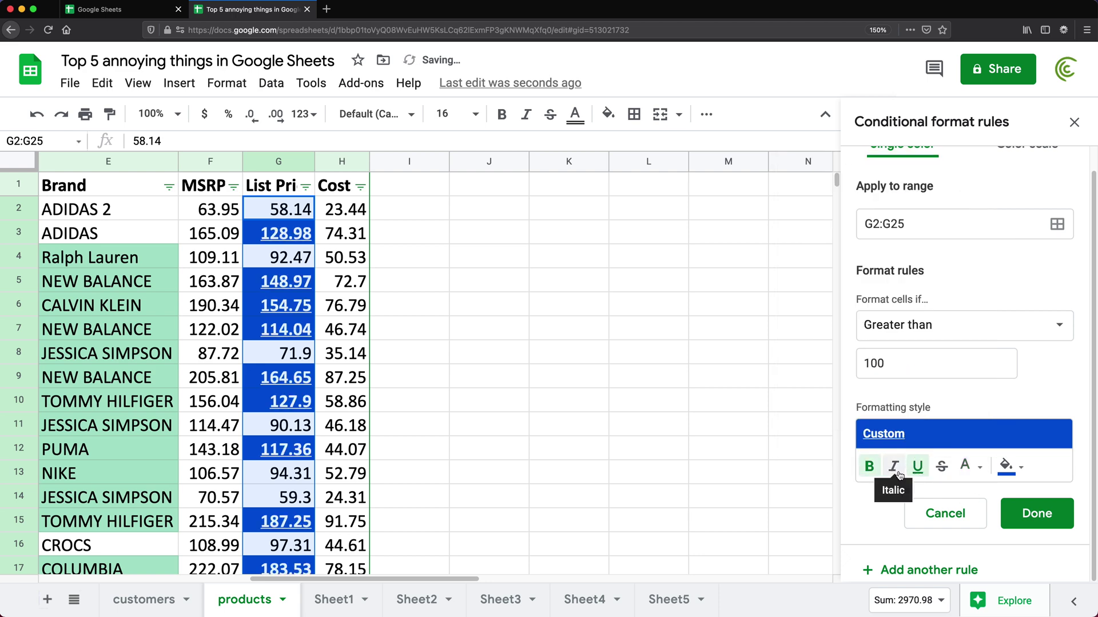
{"action": "left_click", "coordinate": [893, 466]}
{"action": "left_click", "coordinate": [870, 468]}
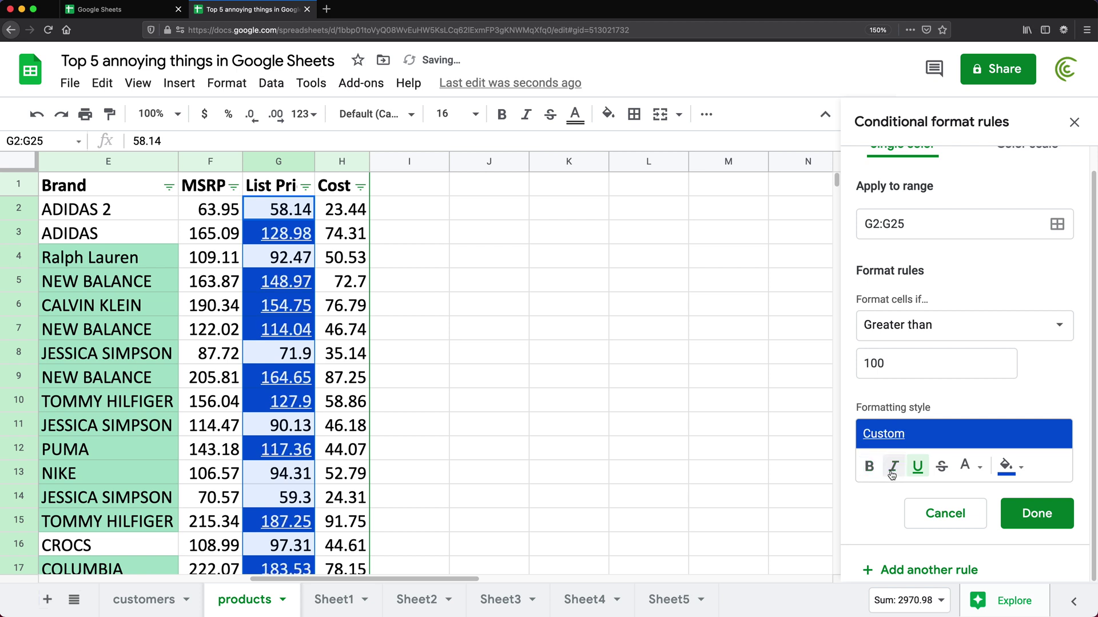
{"action": "left_click", "coordinate": [894, 466]}
- Save the G2:G25 greater-than-100 rule, close the Conditional format rules sidebar, and return to column A
{"action": "left_click", "coordinate": [1037, 514]}
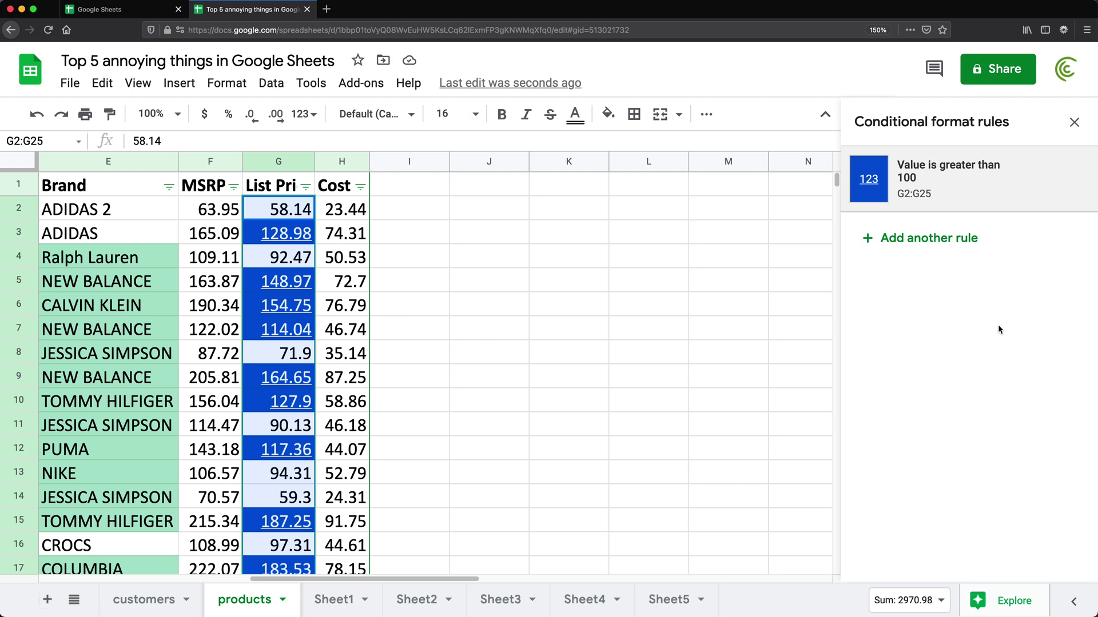
{"action": "left_click", "coordinate": [1073, 121]}
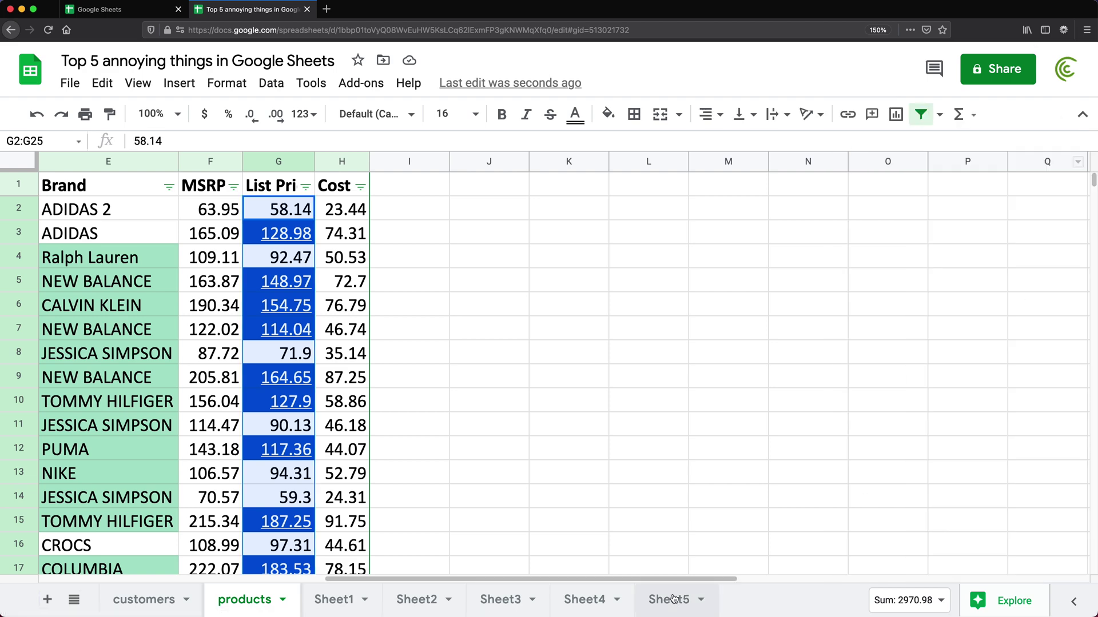
{"action": "left_click_drag", "start_coordinate": [629, 579], "coordinate": [345, 585]}
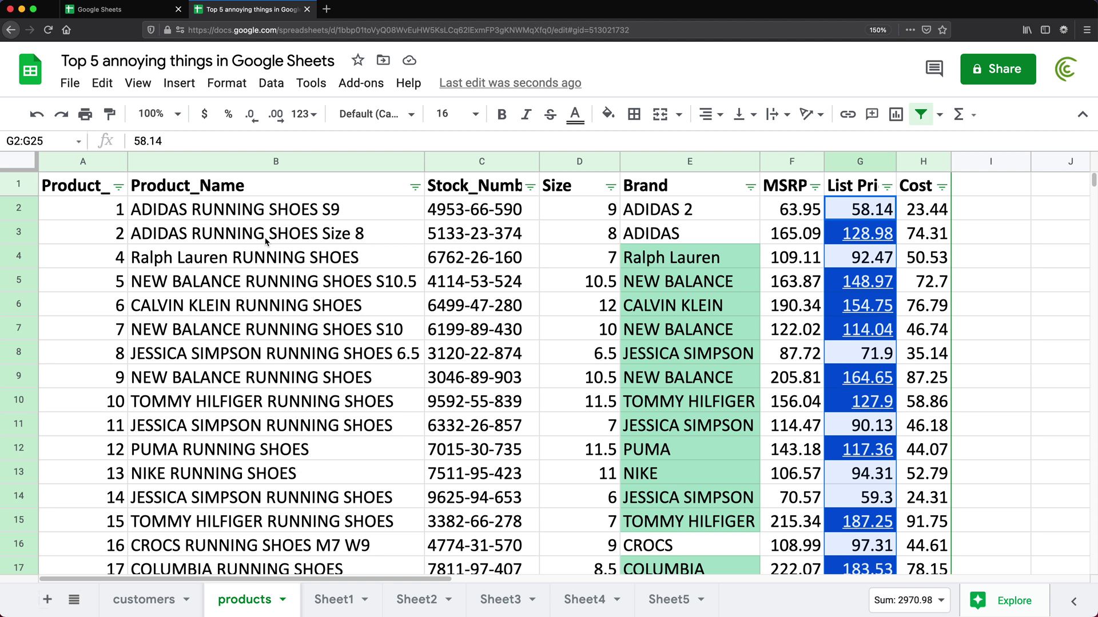